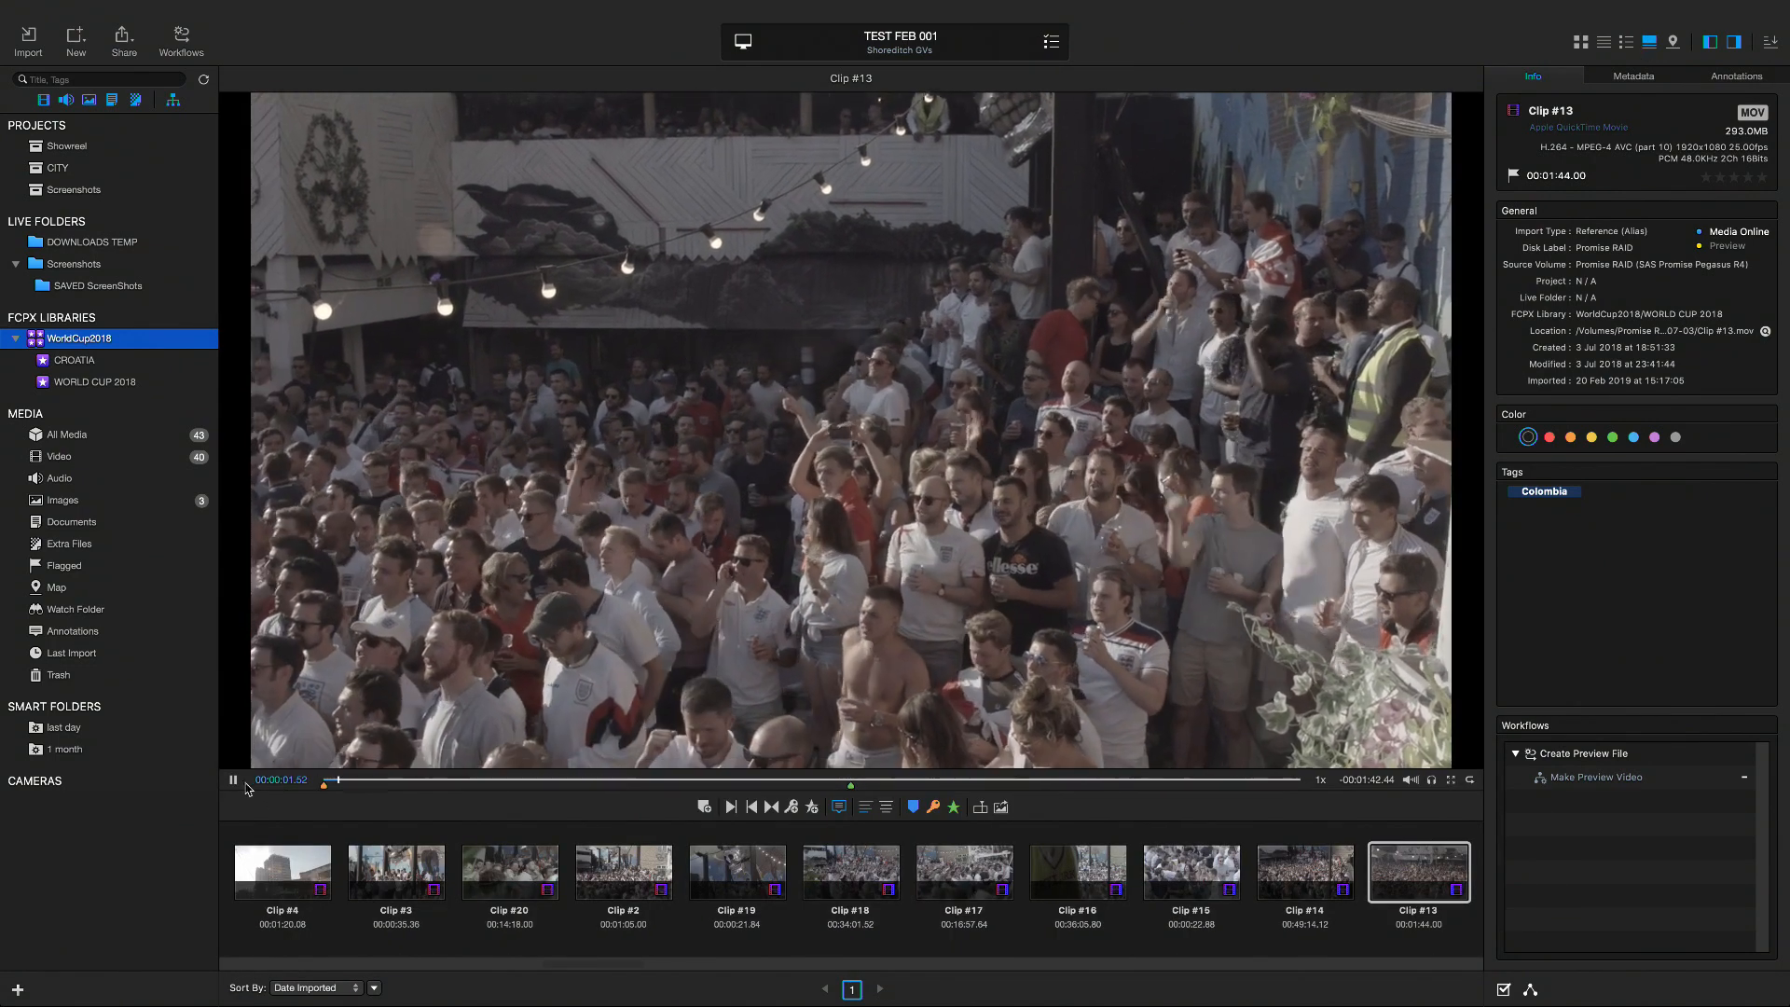
Step: Switch to Final Cut Pro and open the KeyFlow Pro 2 Extension
key(space)
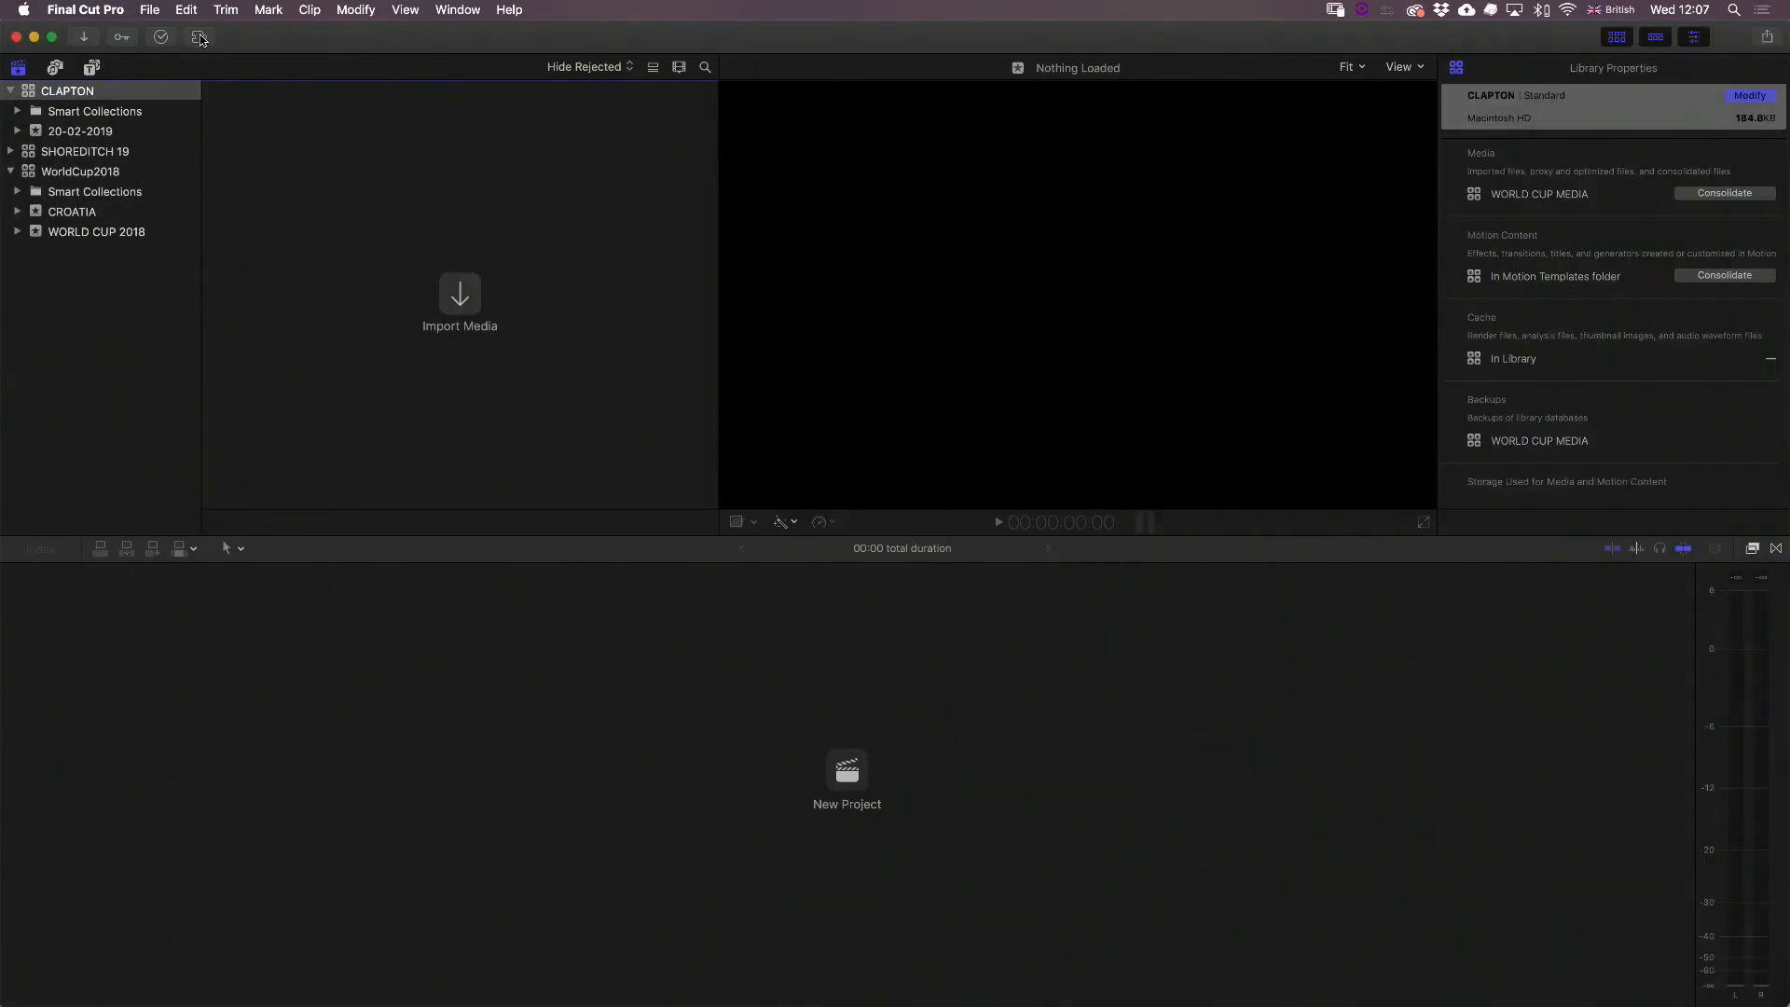
click(204, 41)
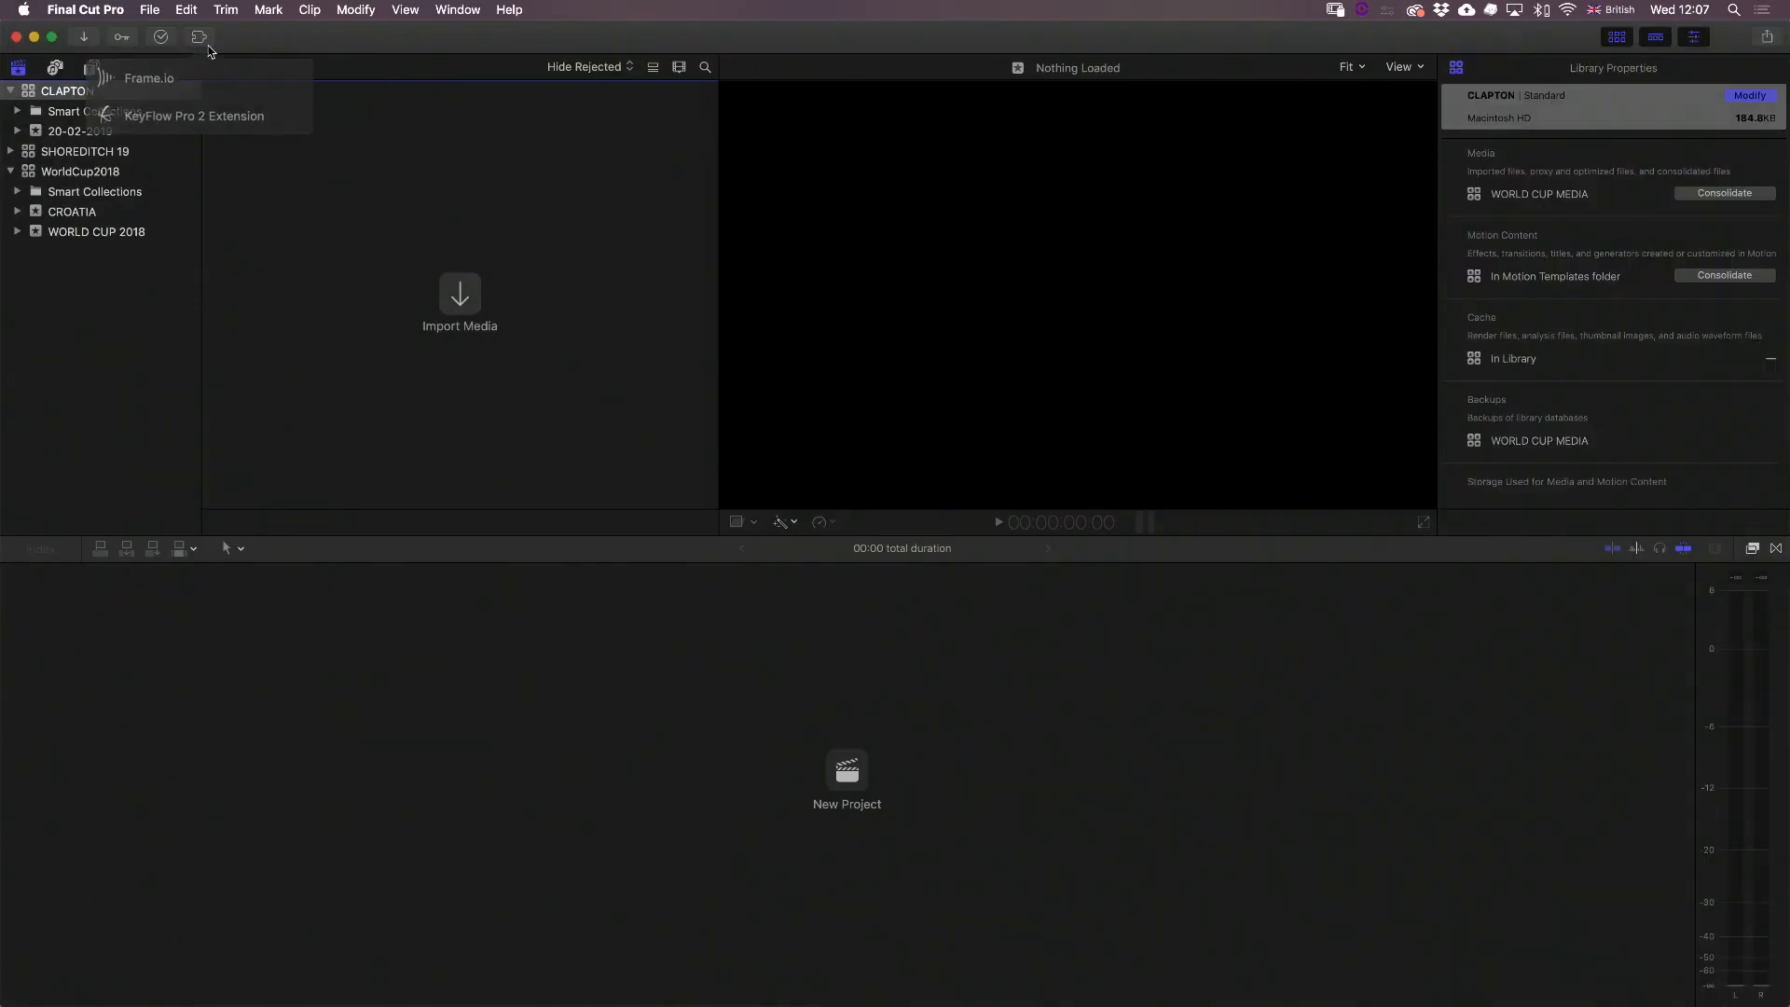
click(218, 113)
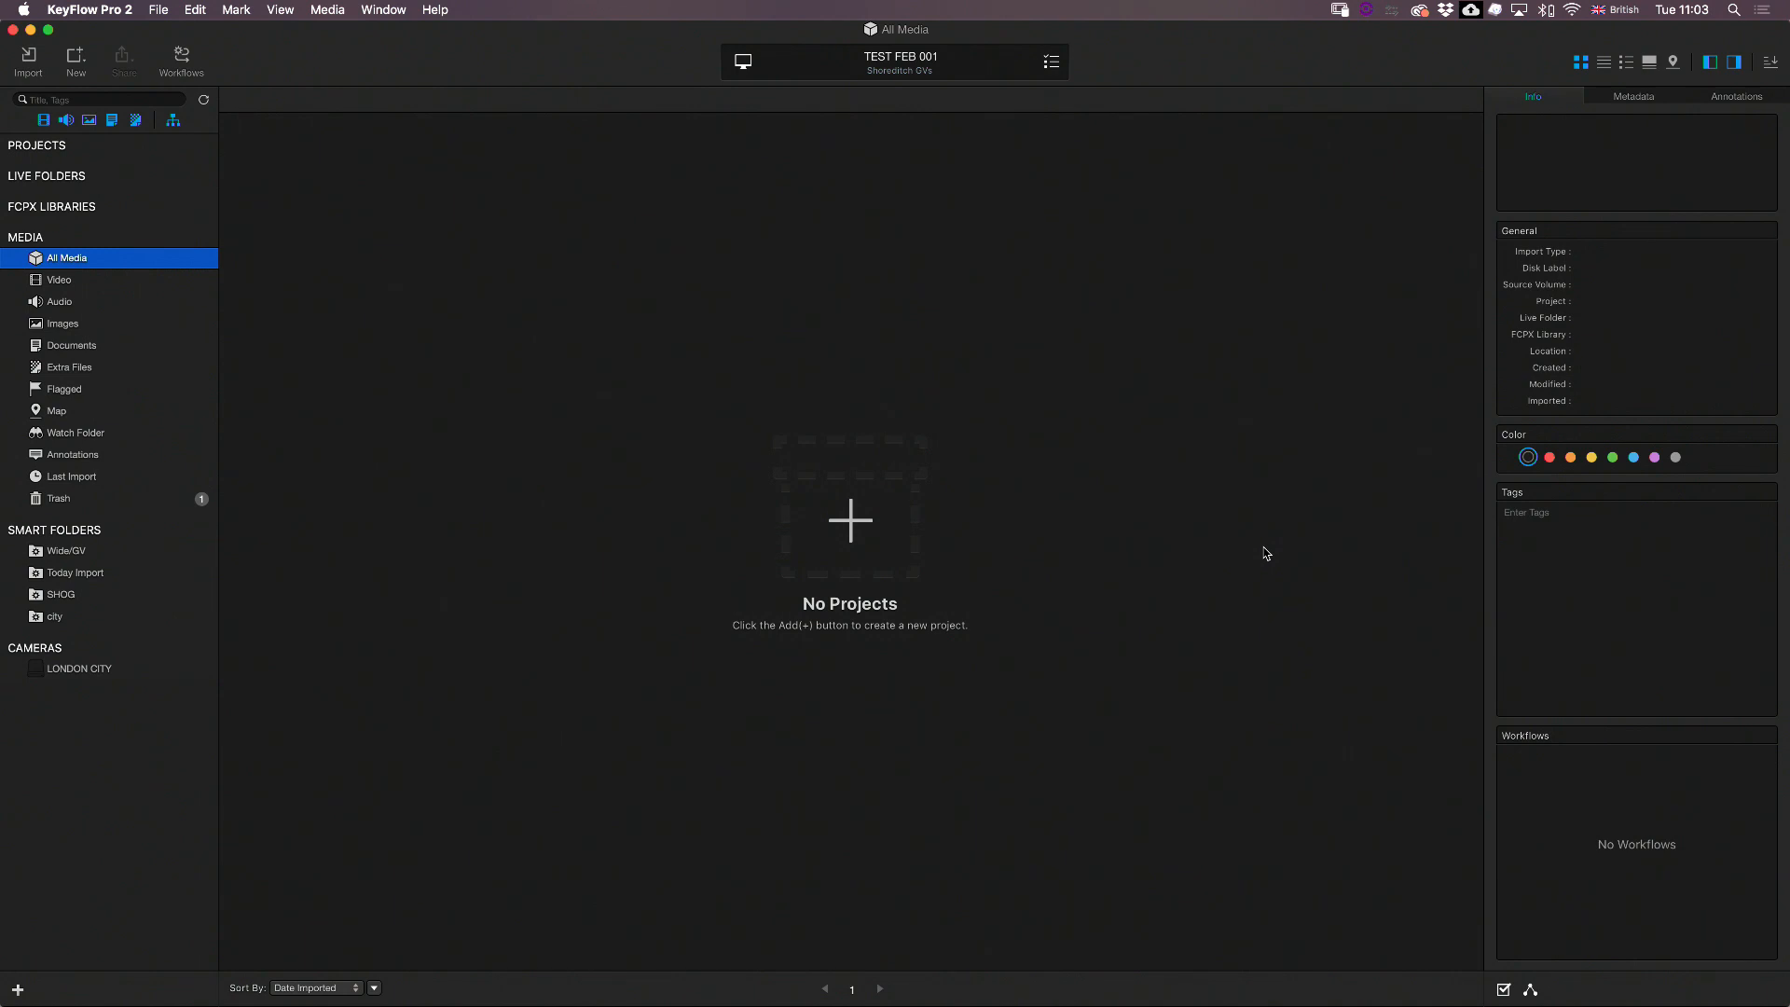
Step: Choose all clips in the SHOWREEL CLIPS folder for import into a new project named Showreel
click(27, 62)
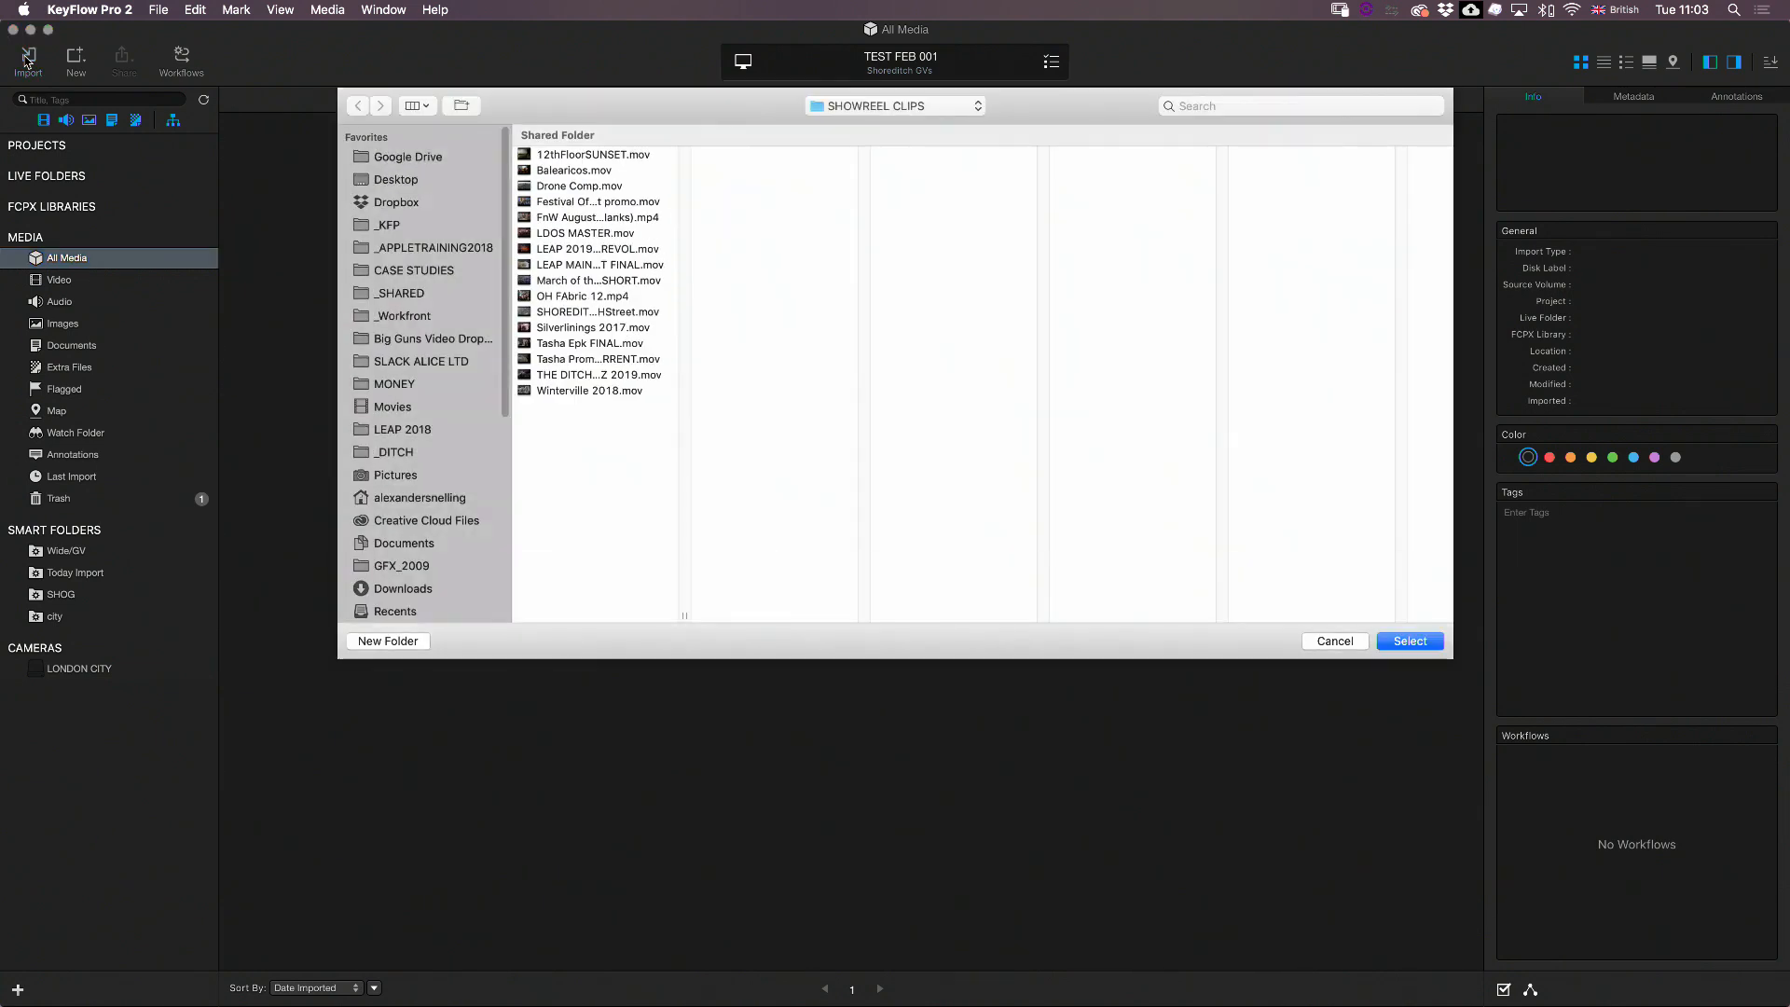
drag(583, 565, 583, 156)
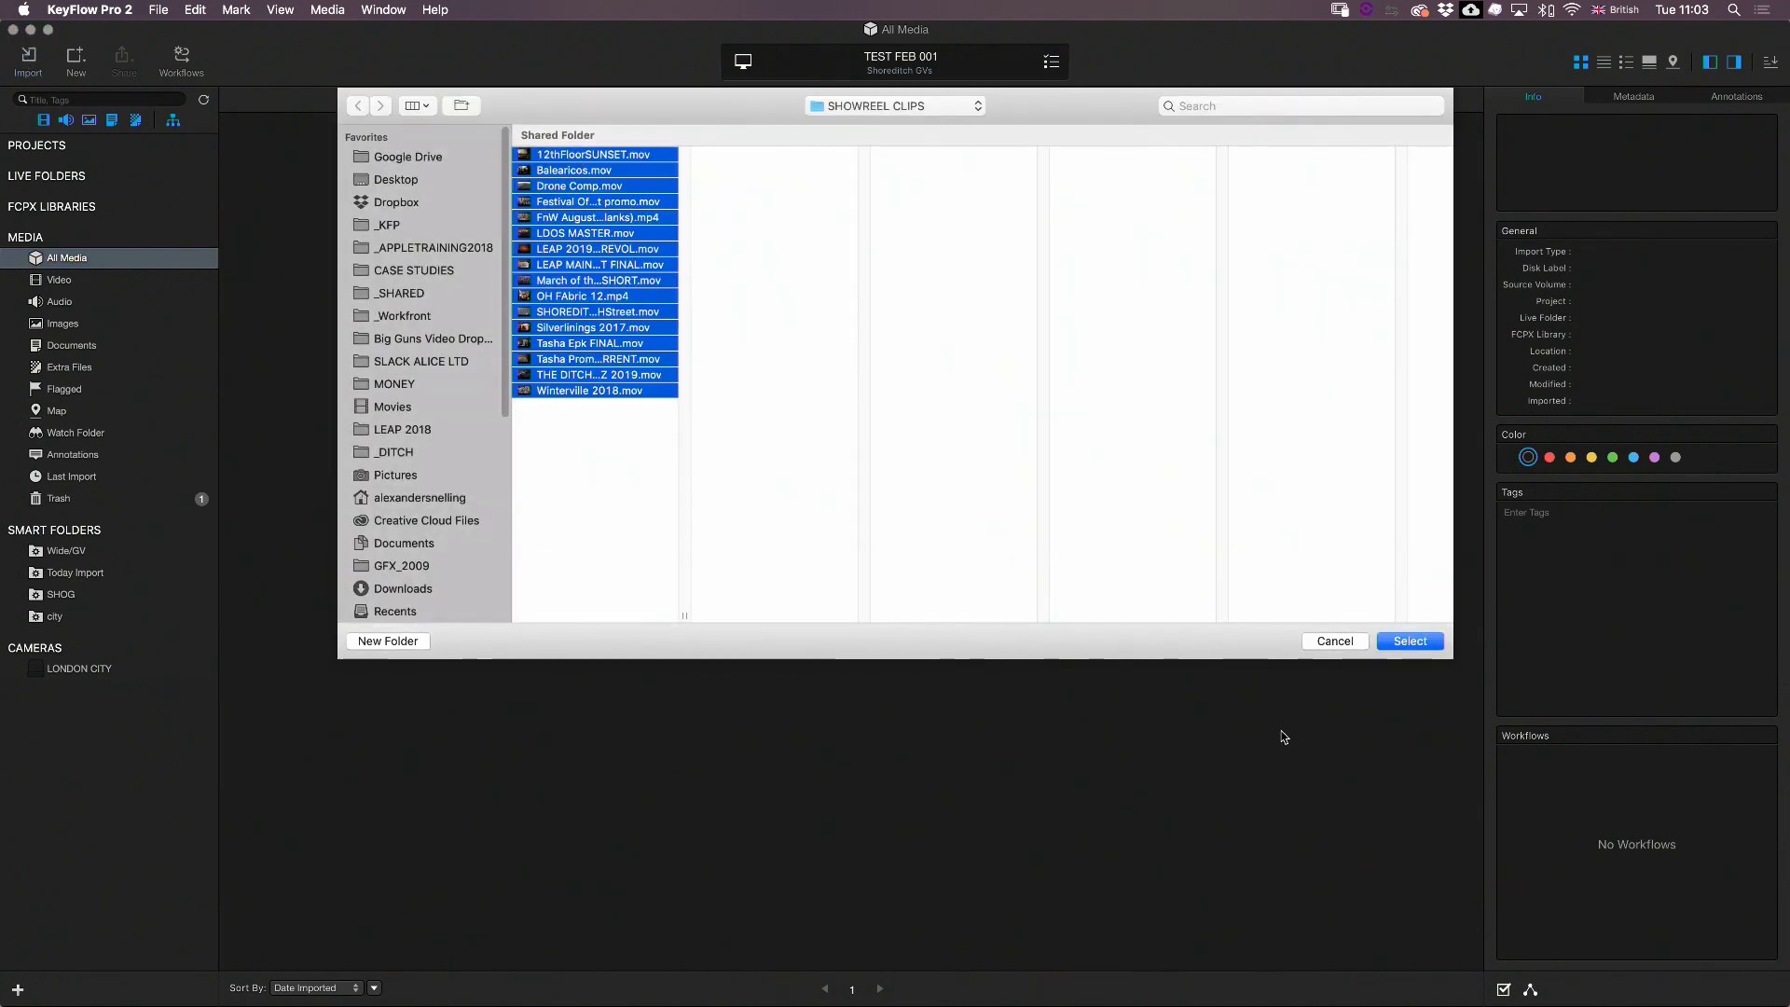
click(1410, 642)
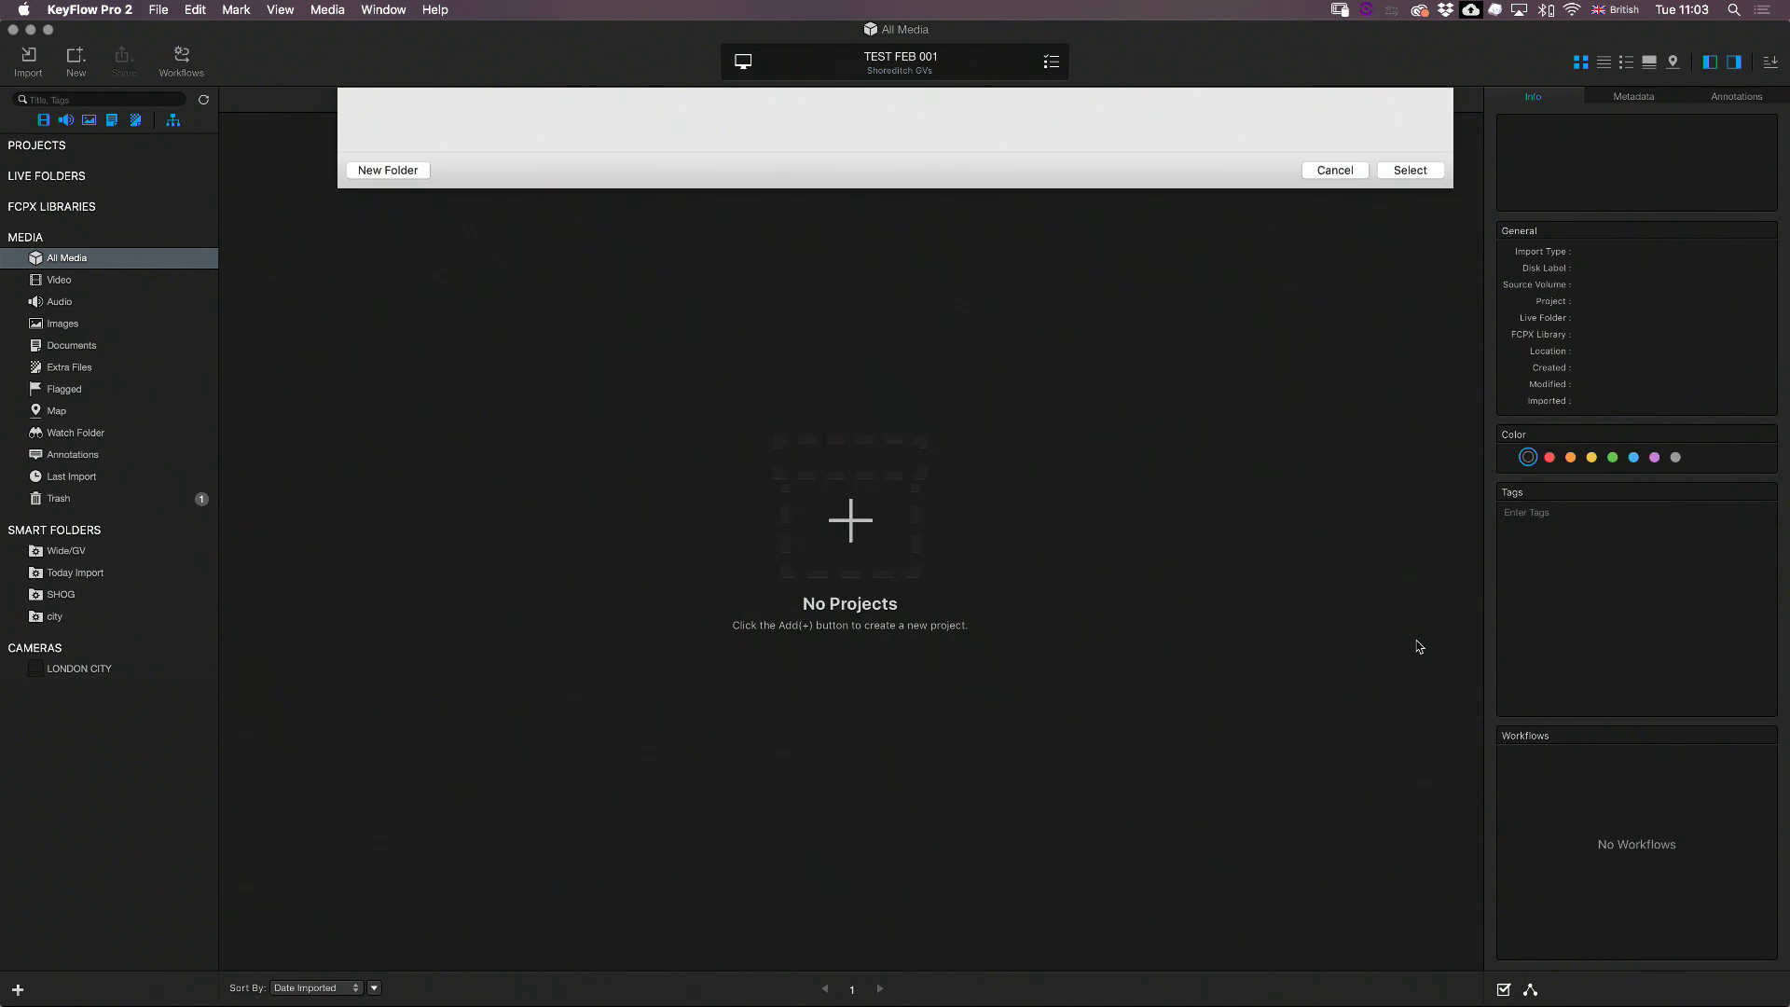
click(828, 161)
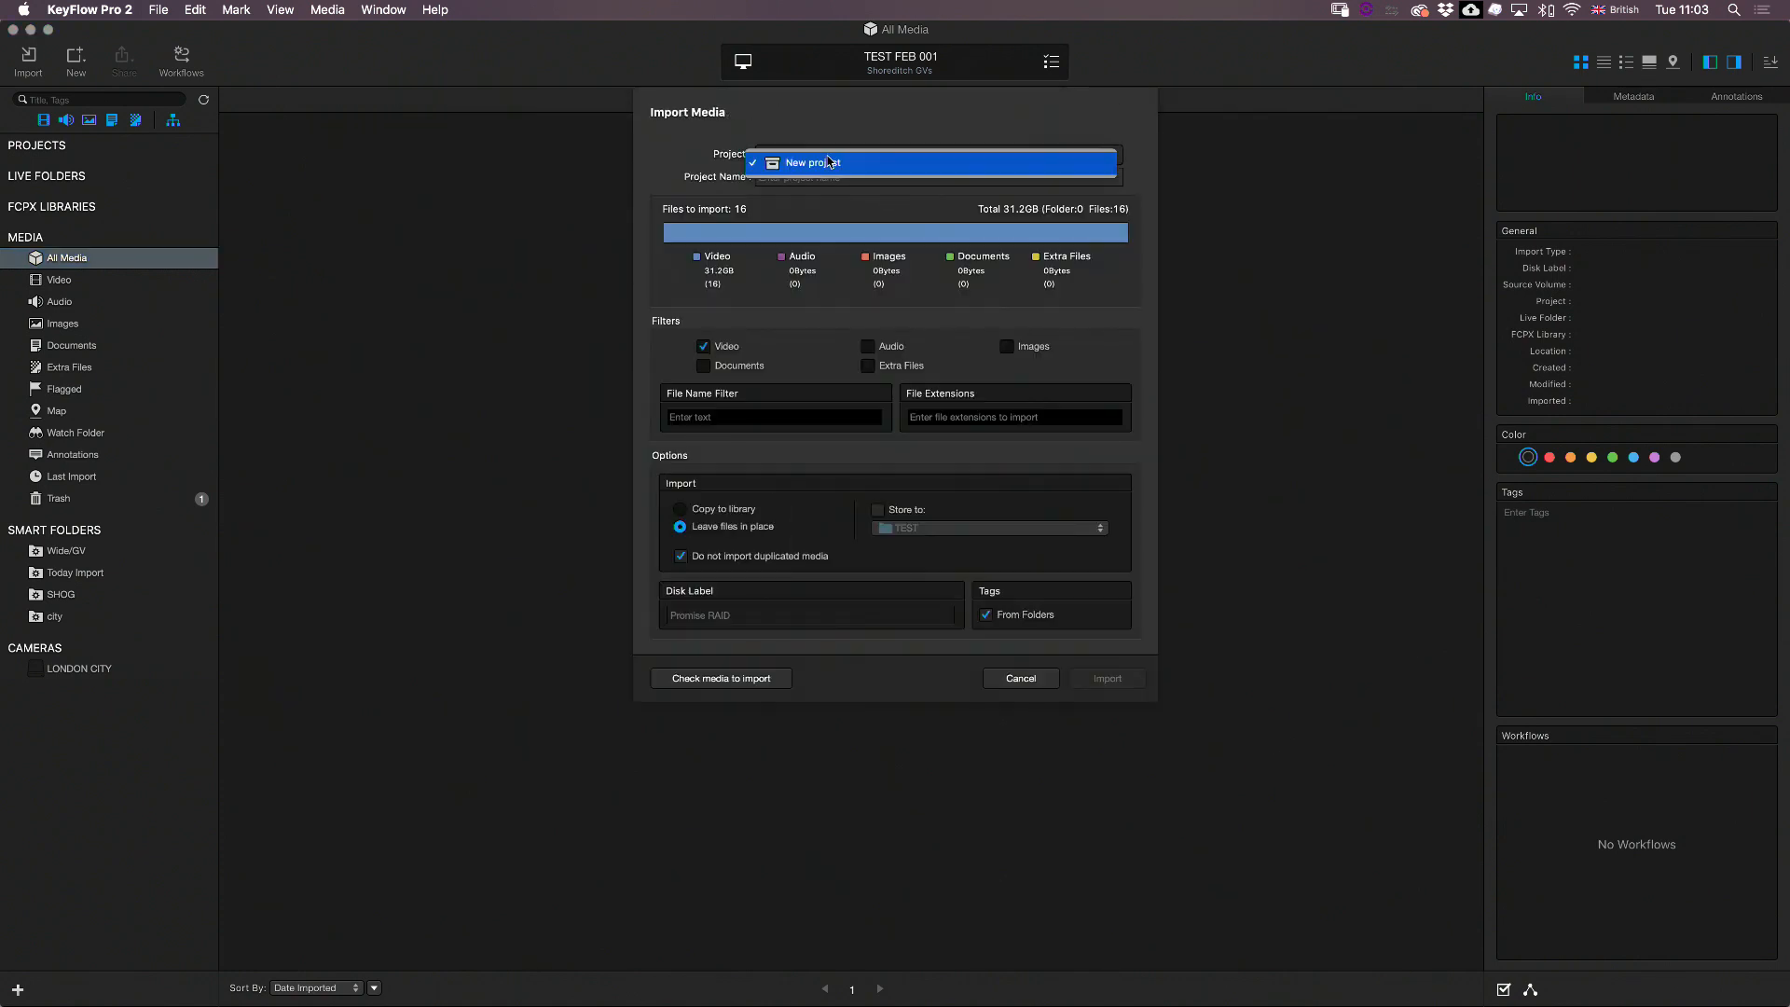
click(829, 164)
text(Showreel)
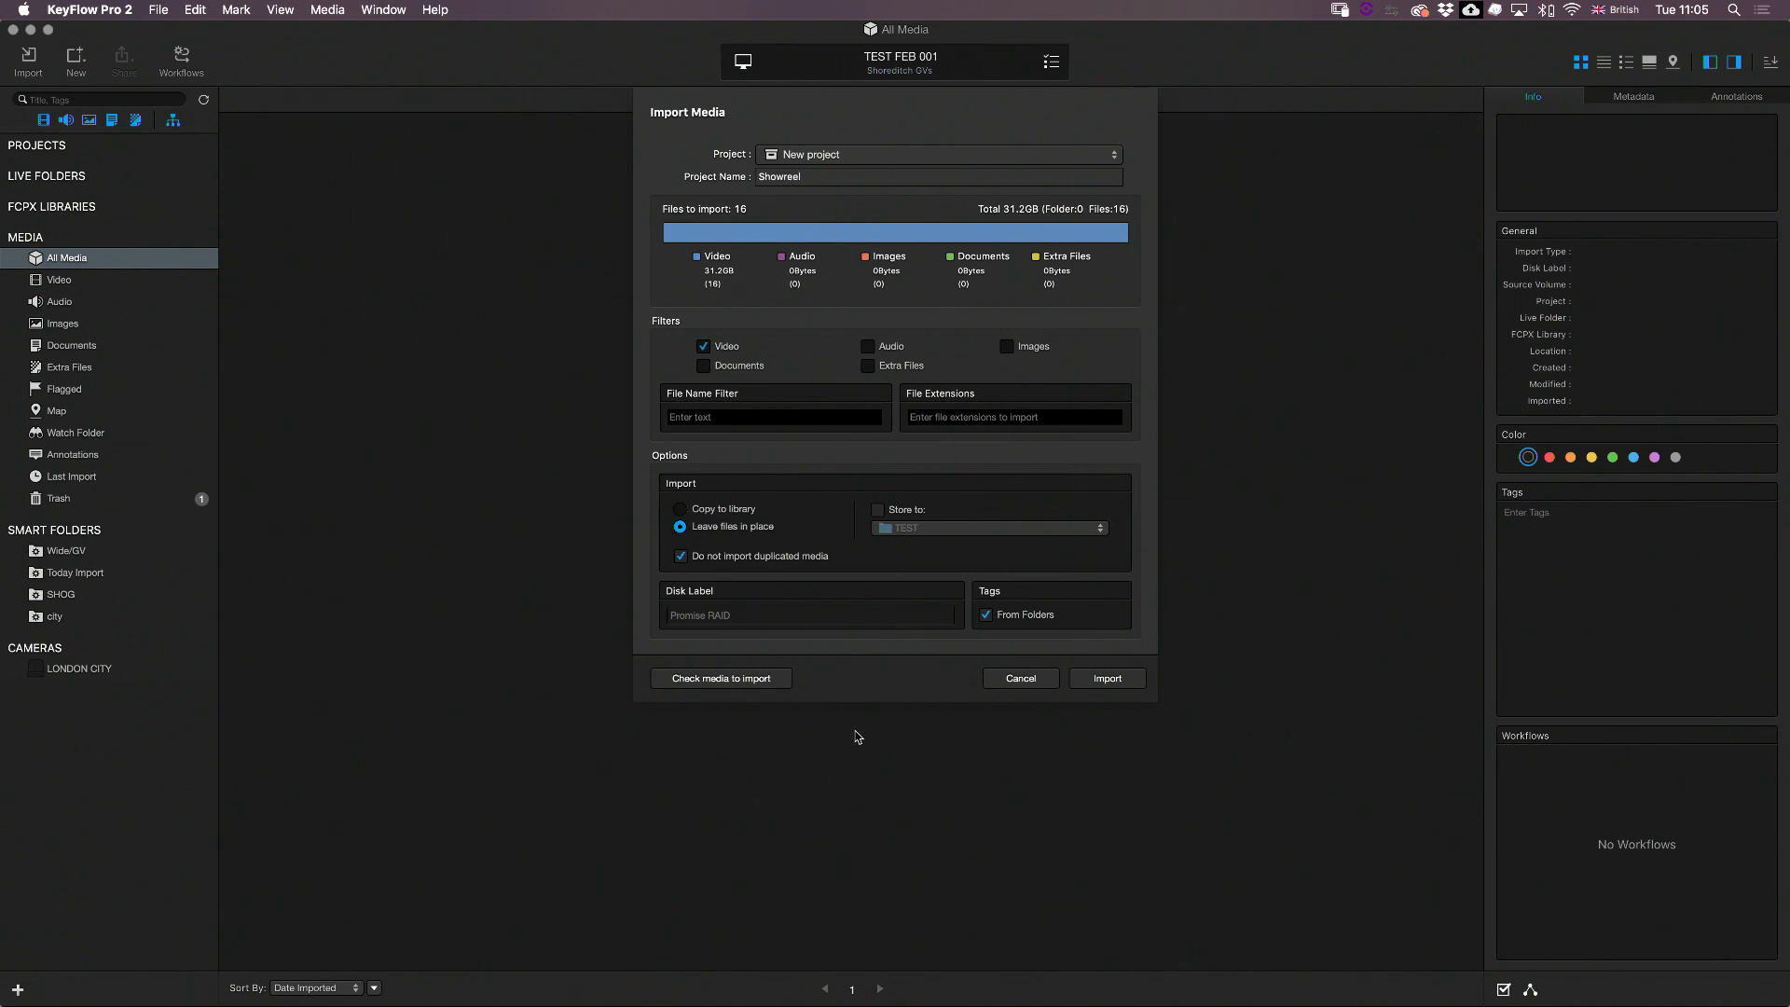
Step: Check the media and file kinds to import, and import the clips into the Showreel project with files left in place
click(726, 683)
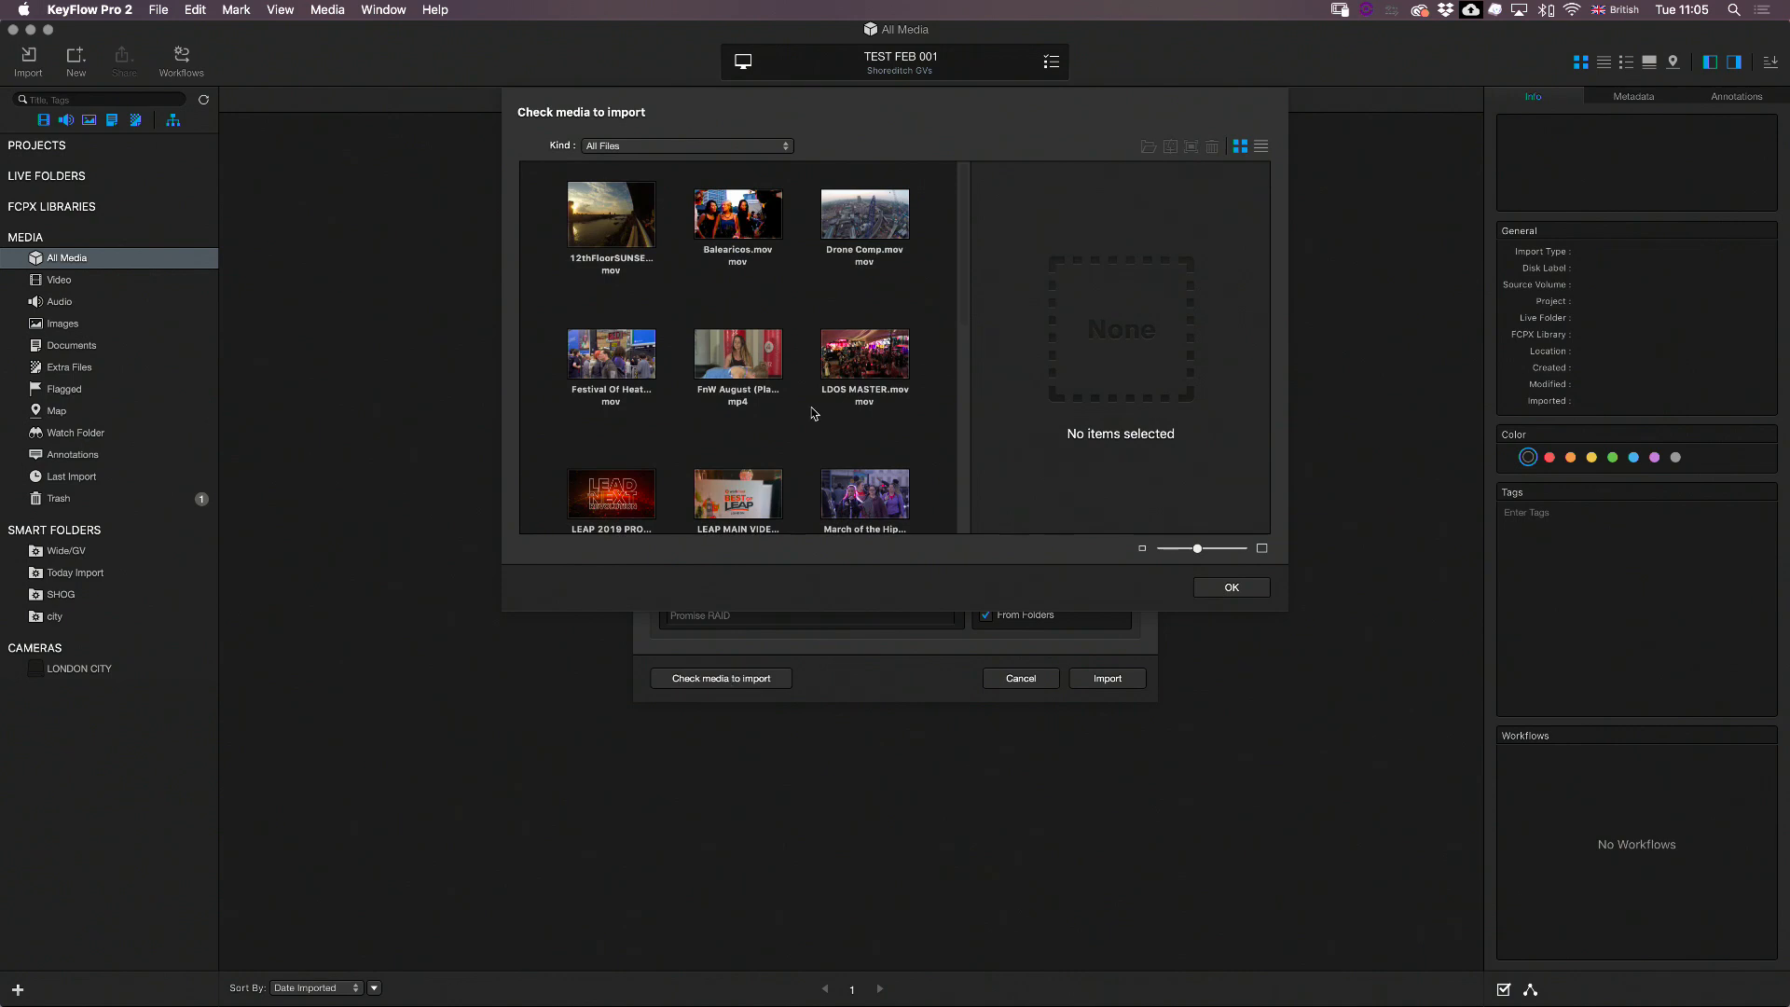
scroll(942, 366, down, 3)
scroll(932, 438, down, 2)
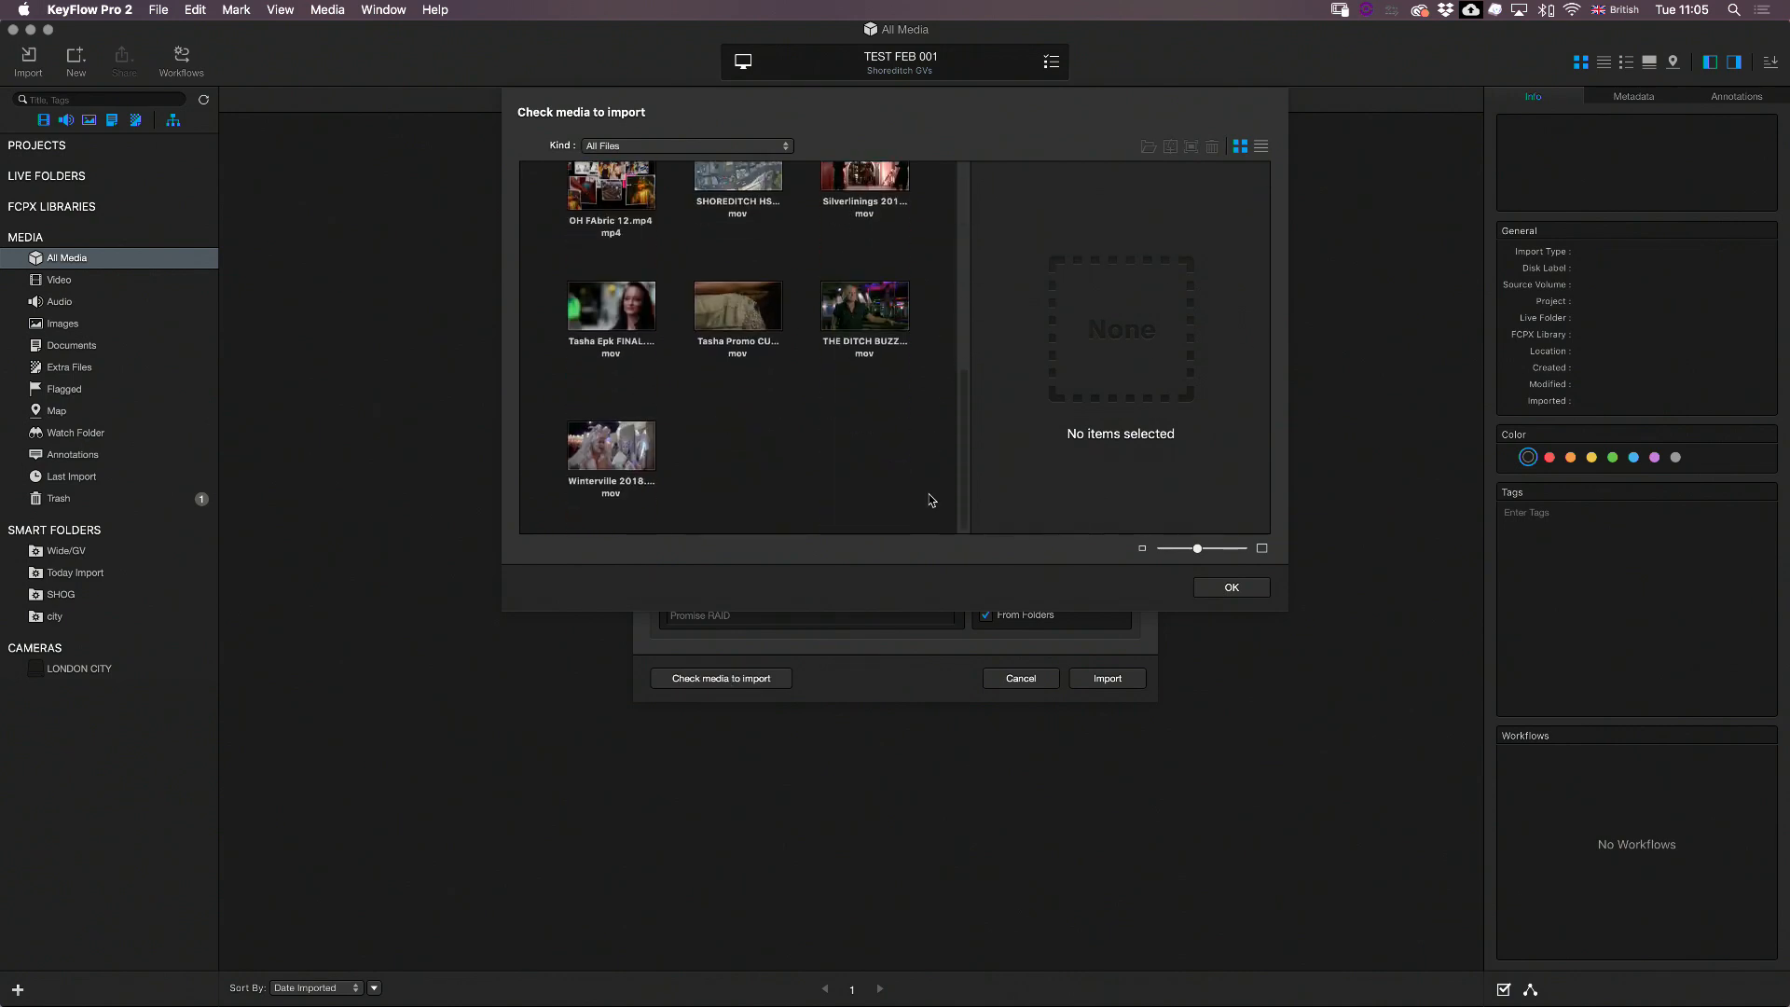
scroll(927, 336, up, 10)
click(721, 147)
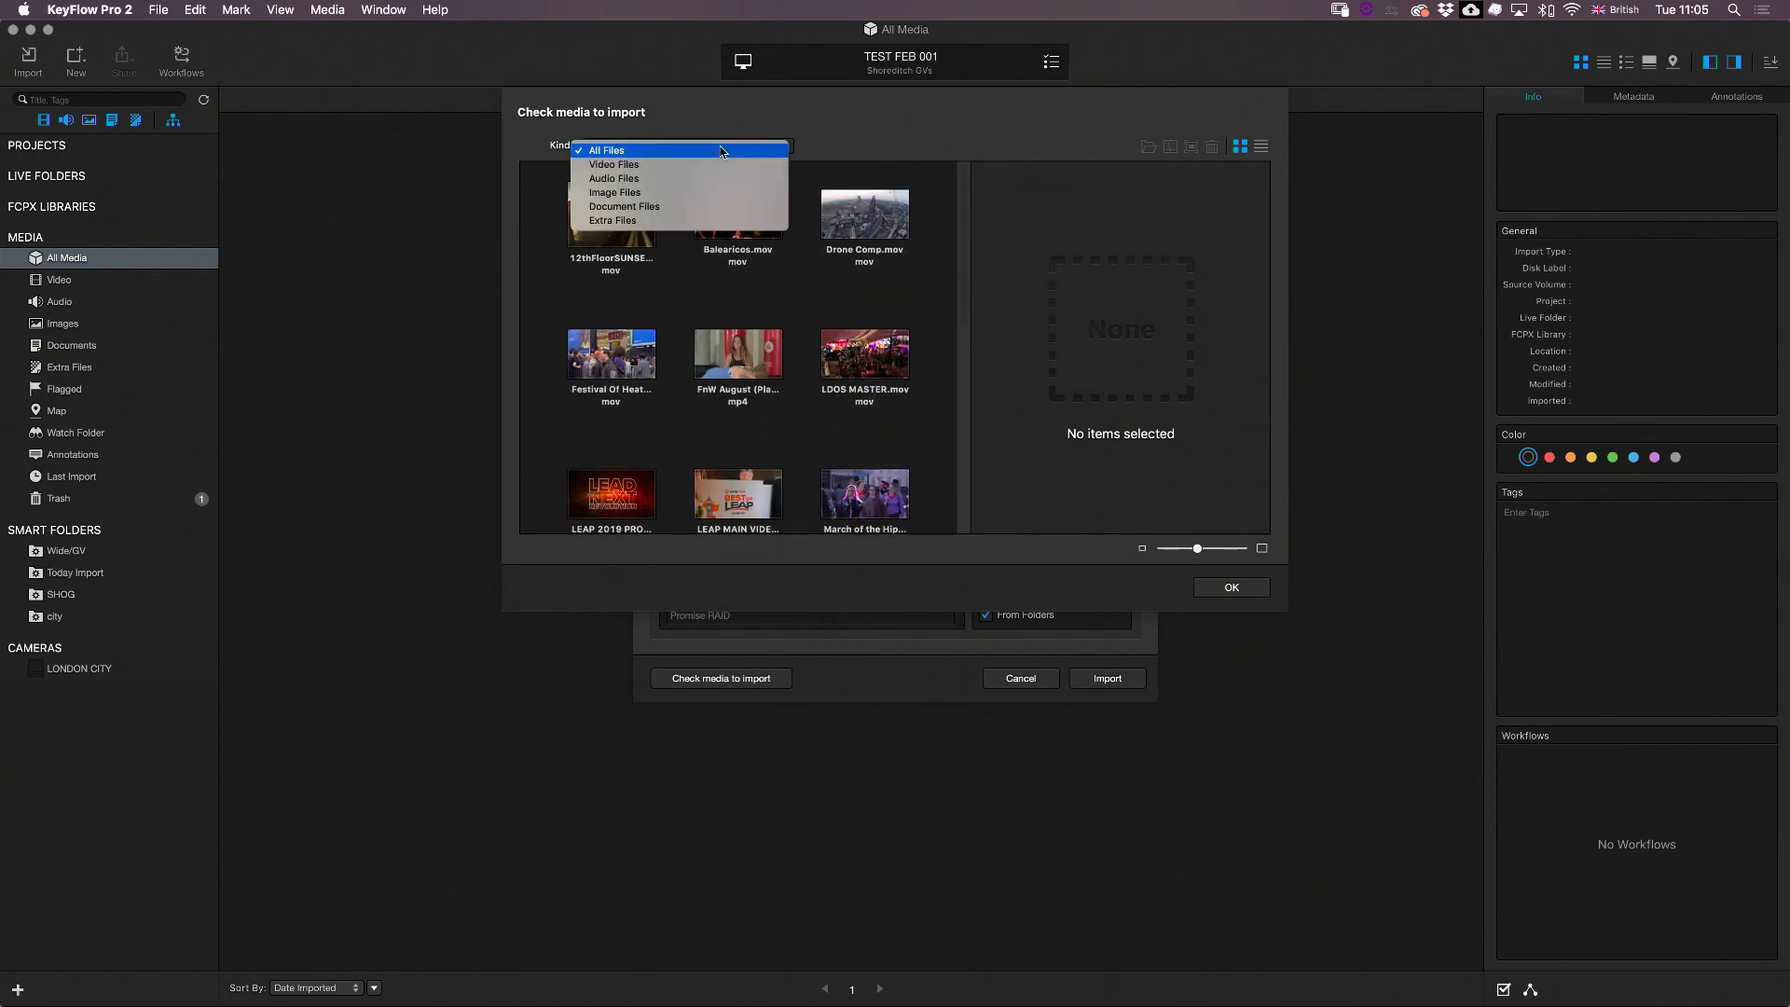
click(755, 112)
click(1229, 589)
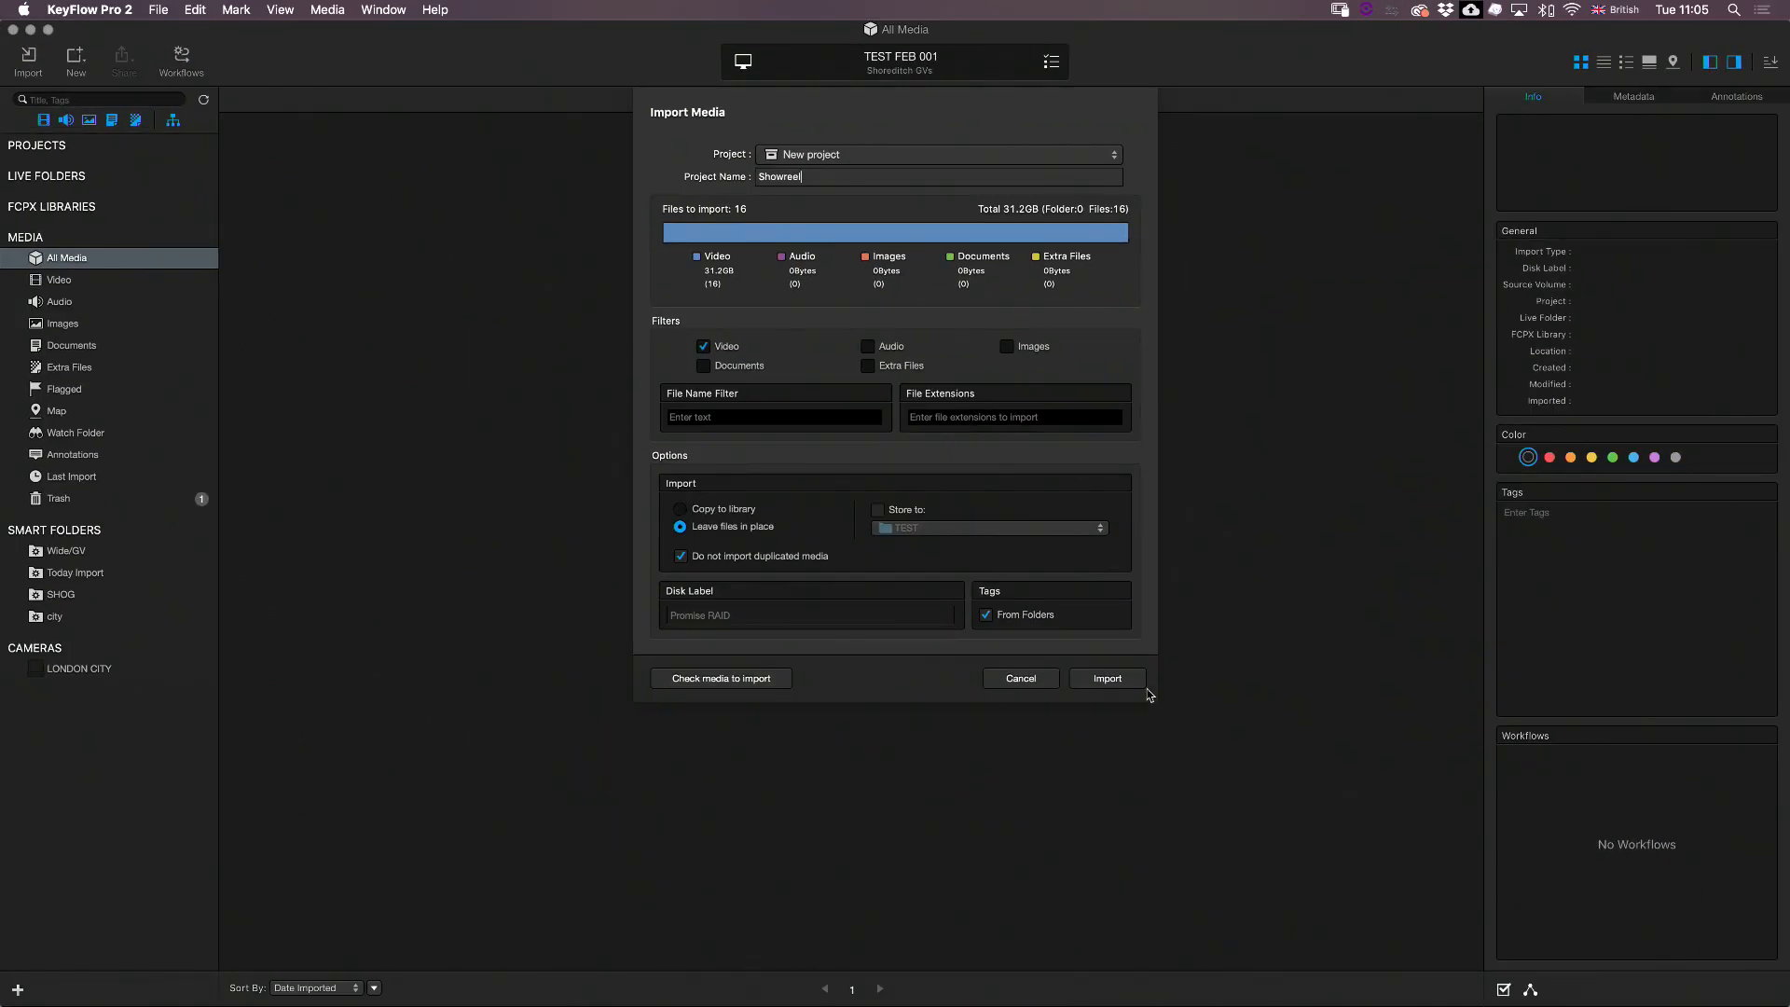
click(1118, 682)
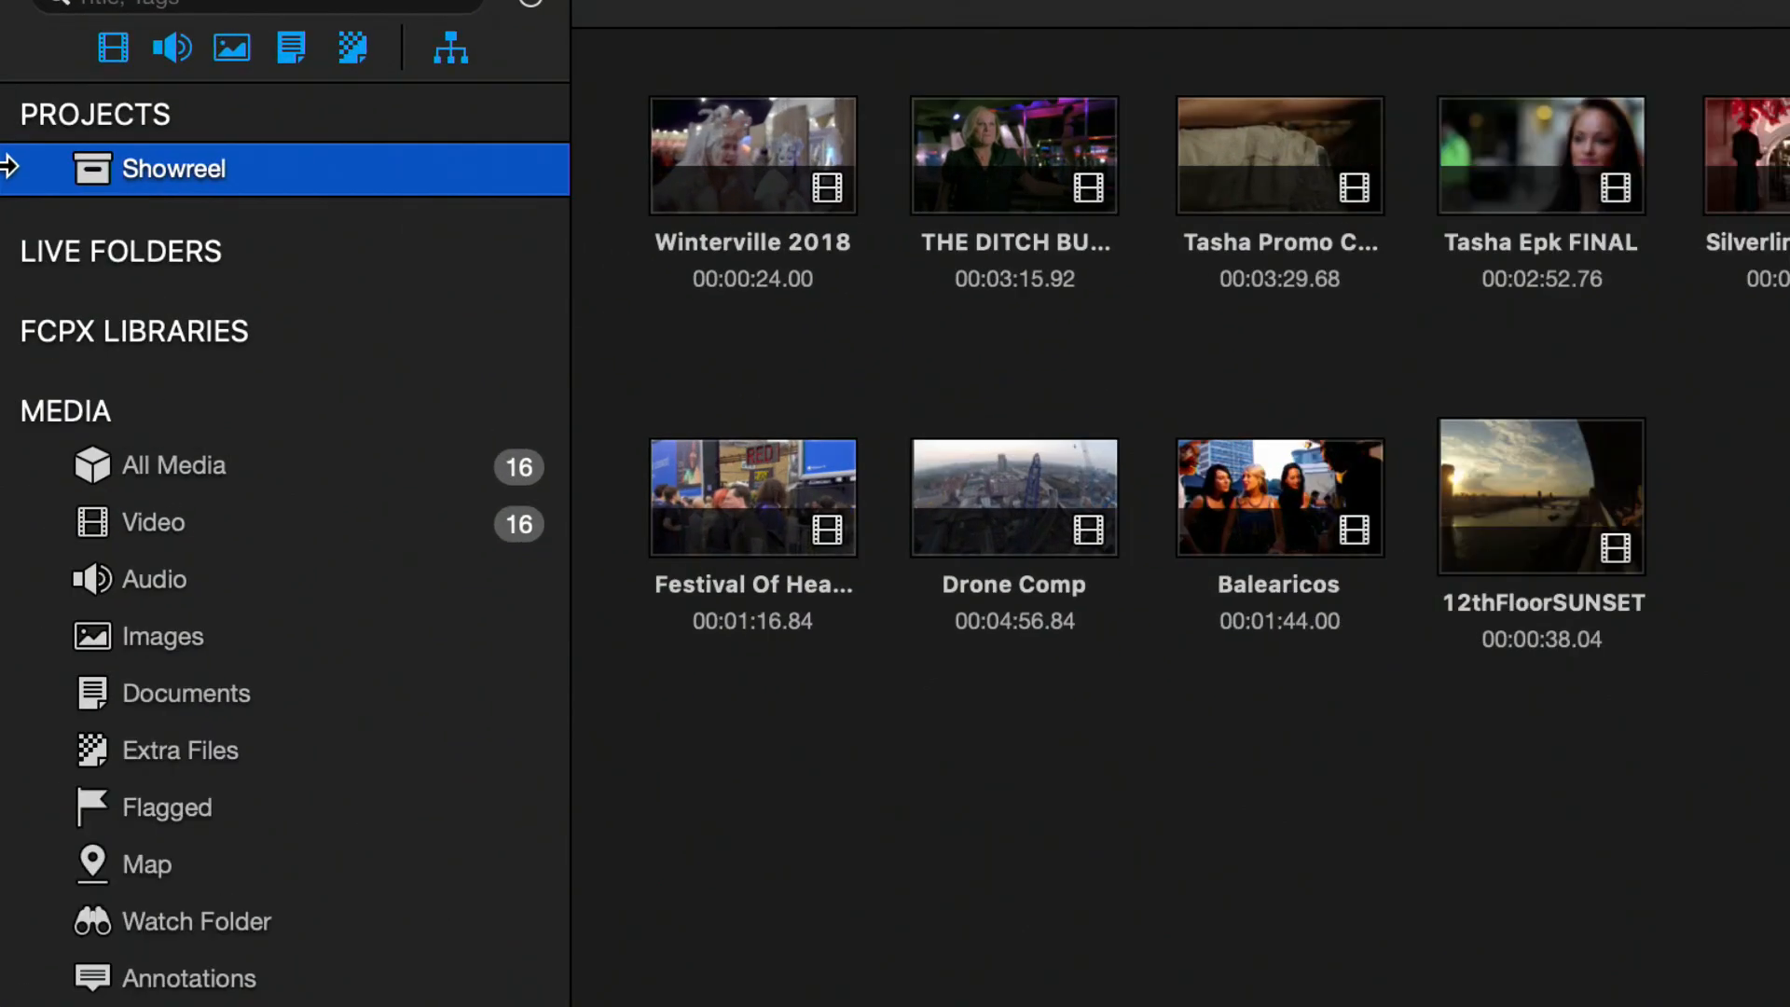
Step: Browse the library's media categories, including All Media, Video, Audio, Flagged, Watch Folder, Annotations and Last Import
right_click(109, 164)
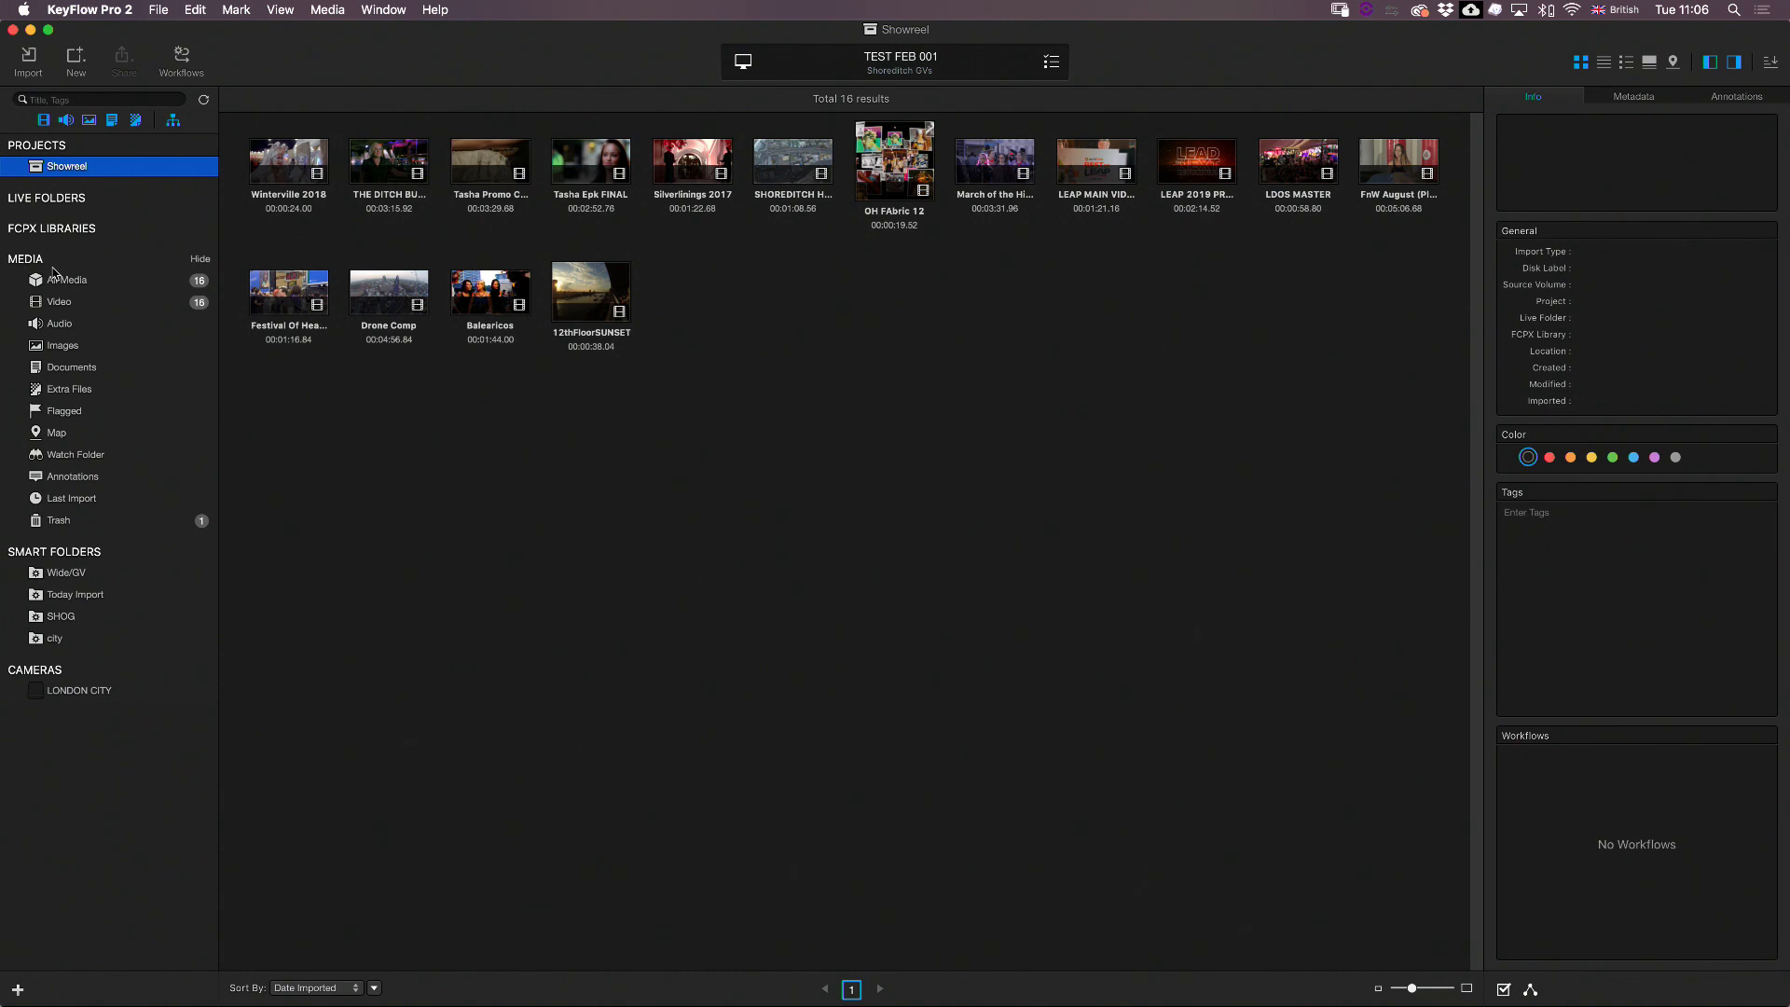
click(57, 282)
click(60, 302)
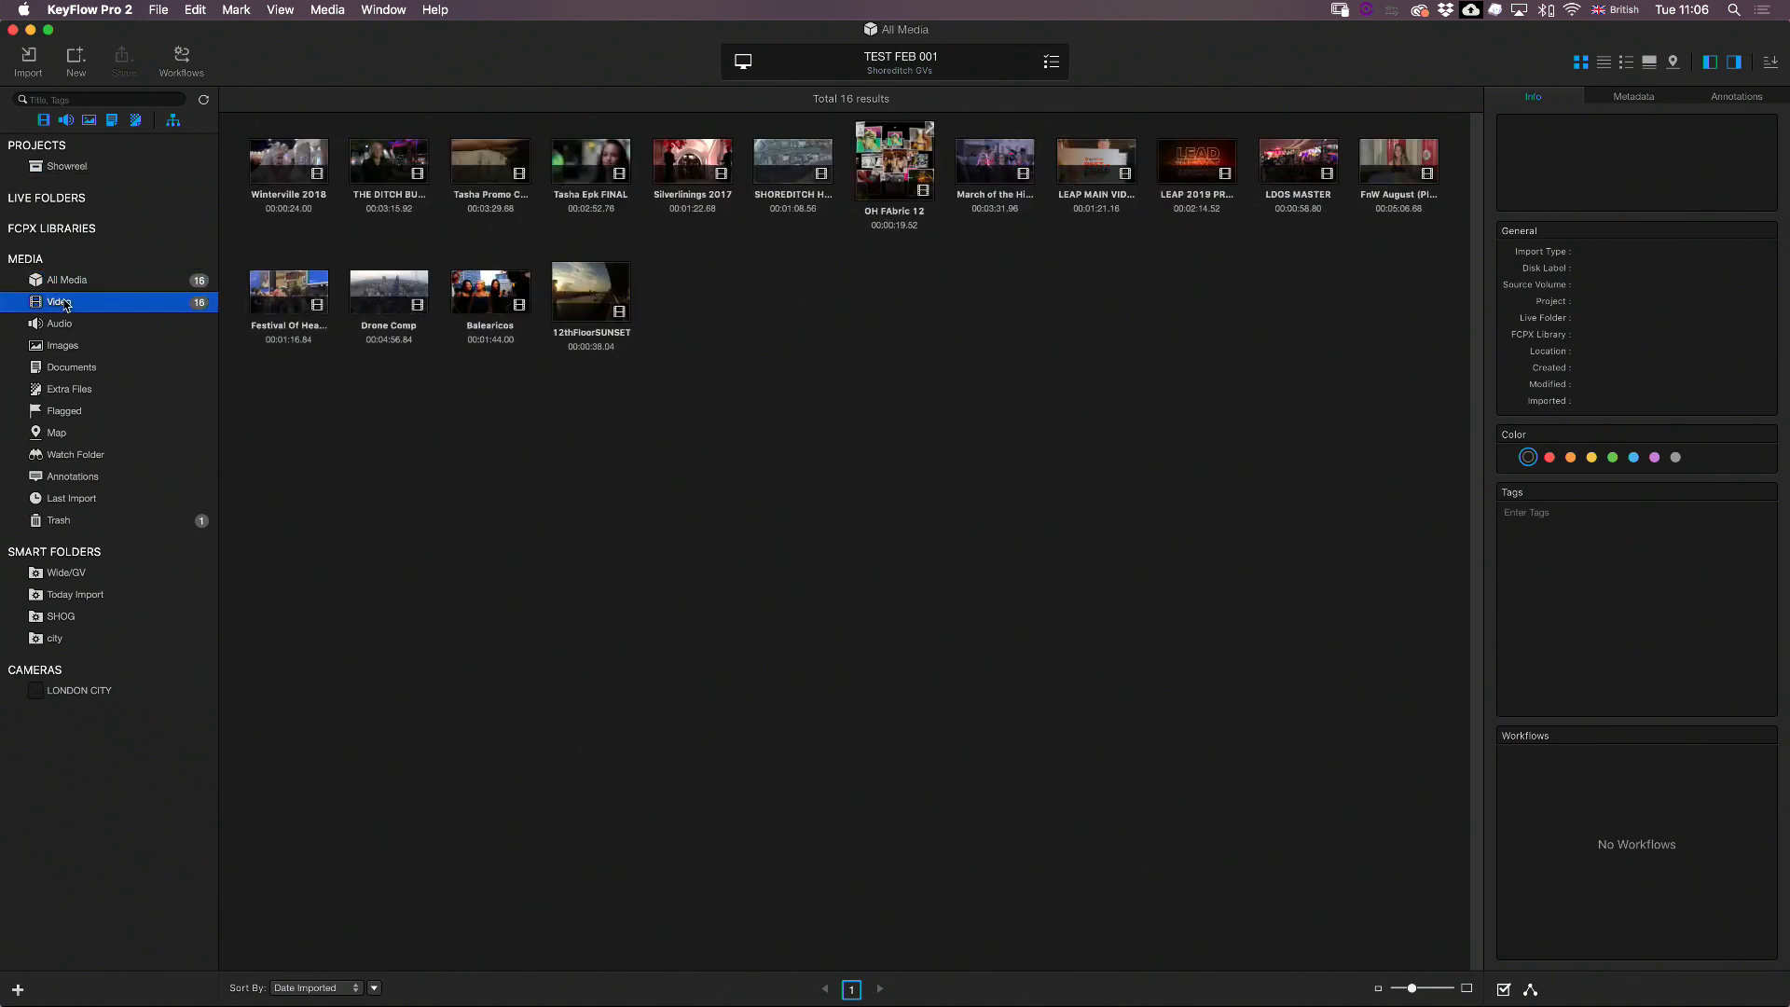
click(62, 325)
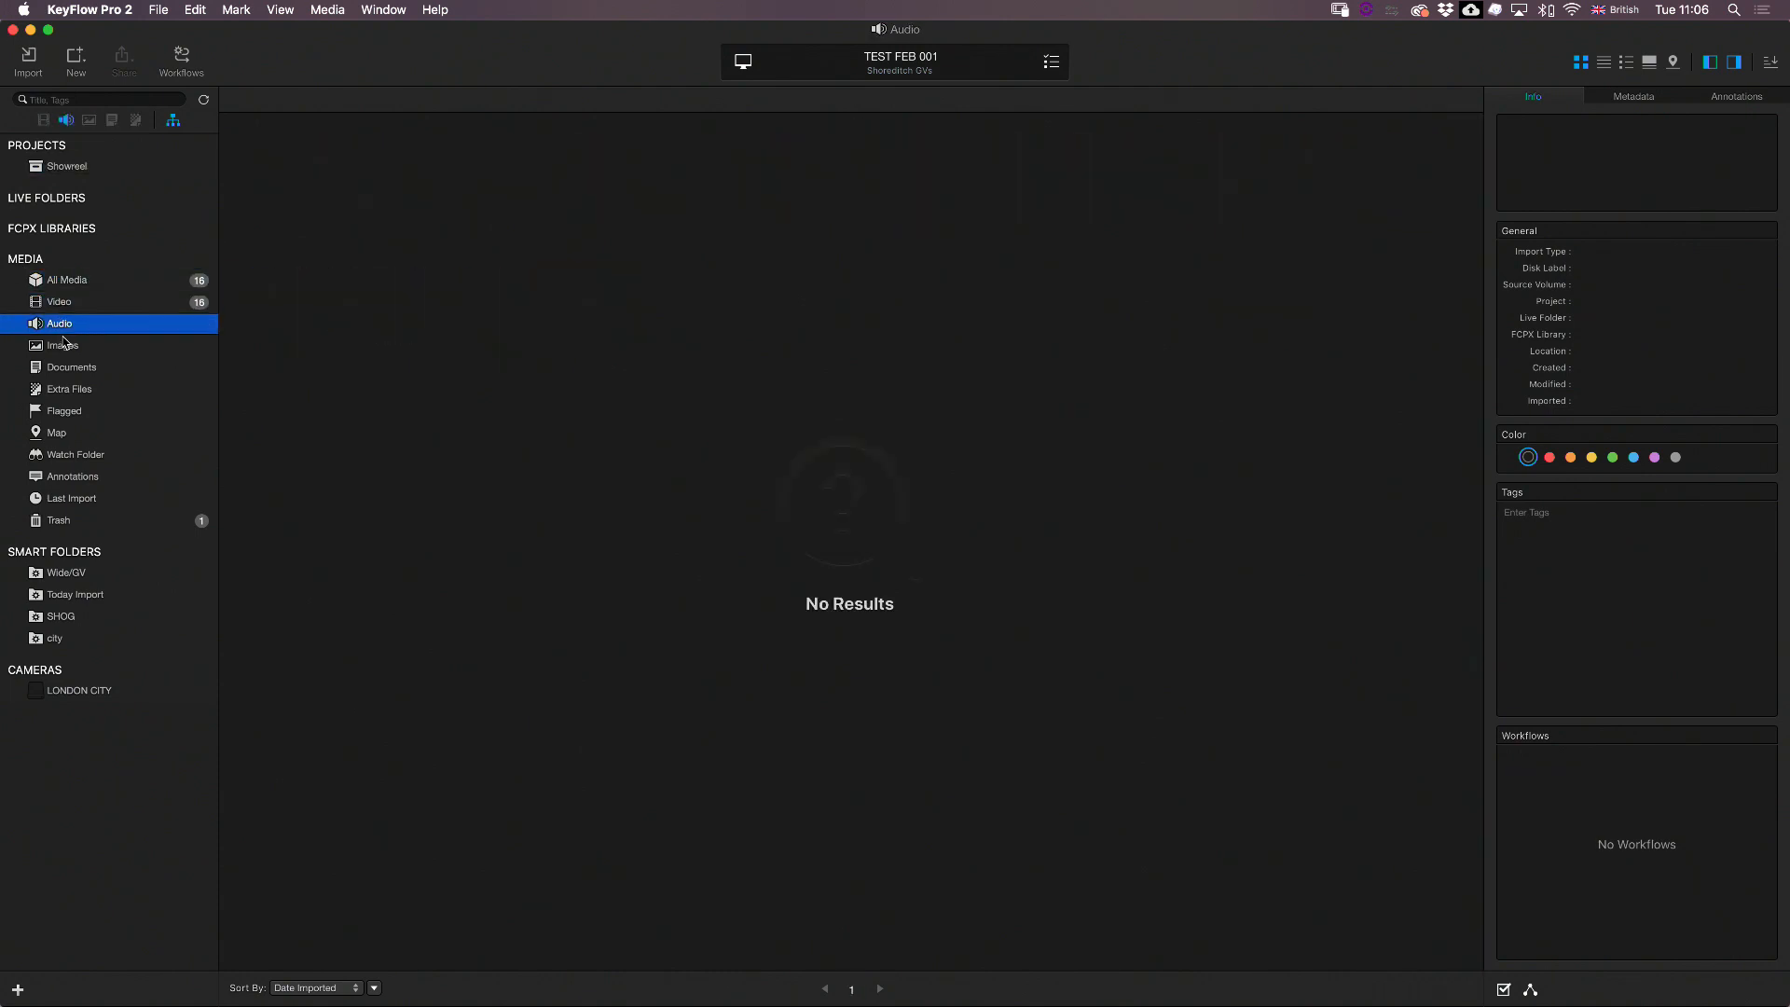
click(70, 282)
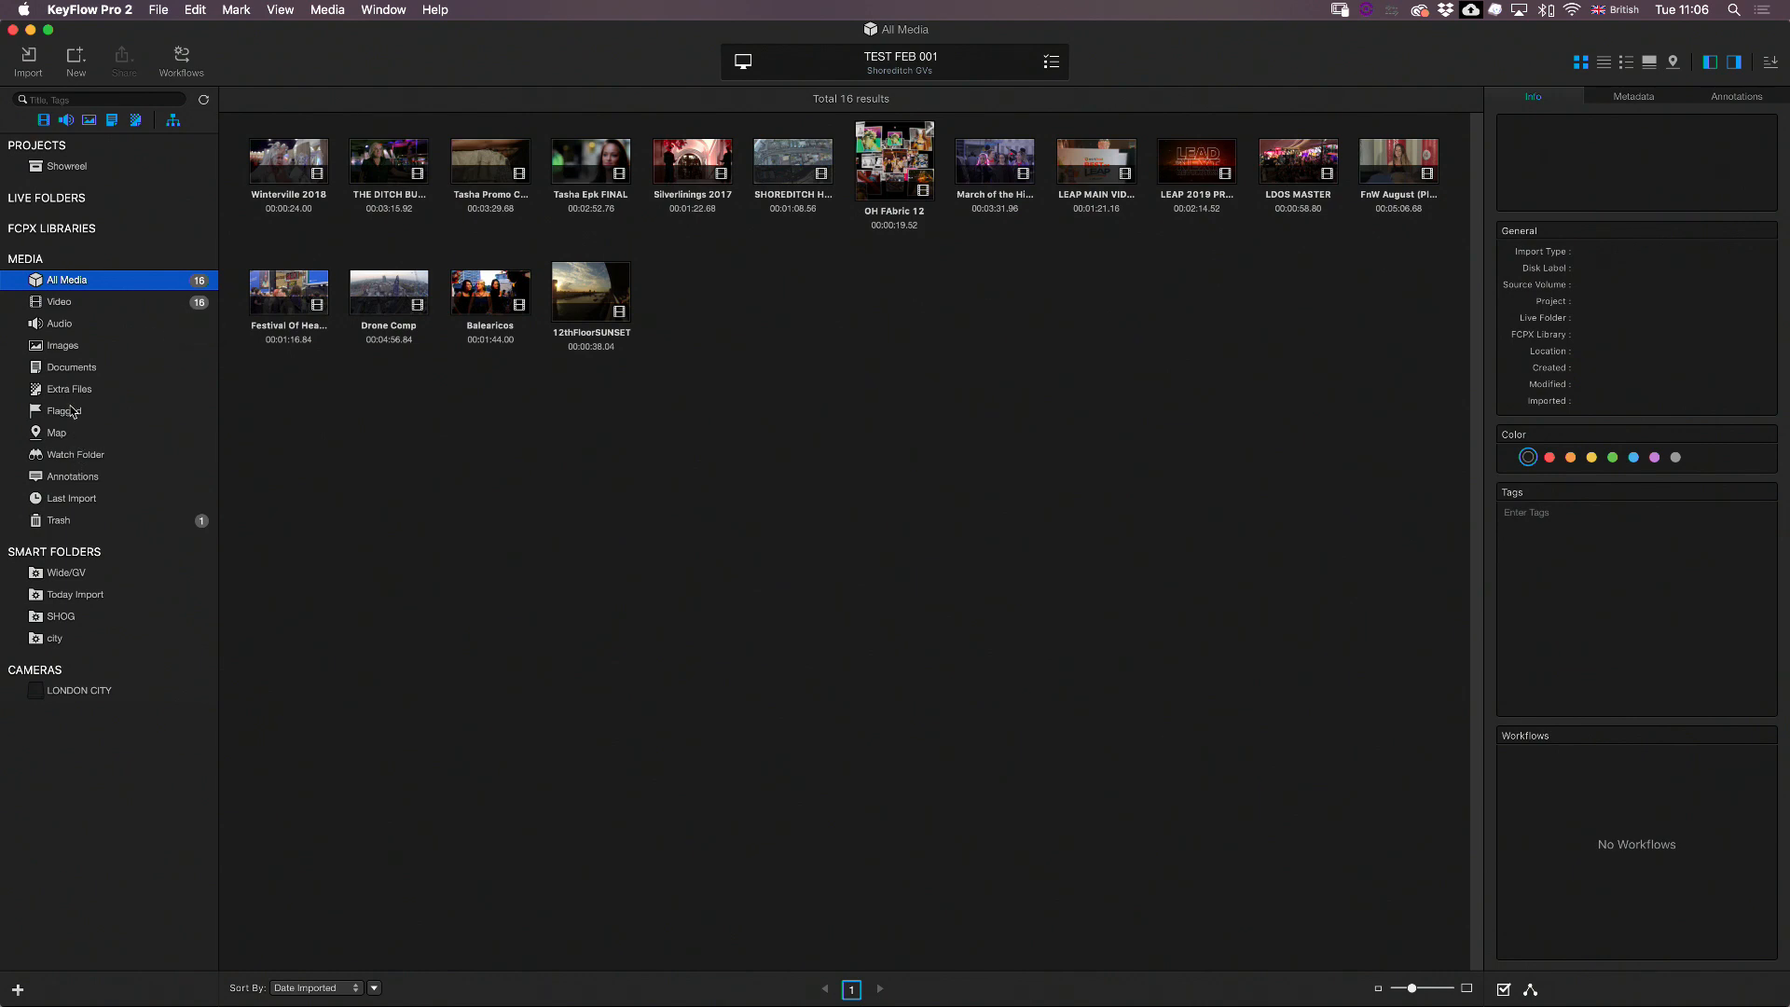
click(73, 415)
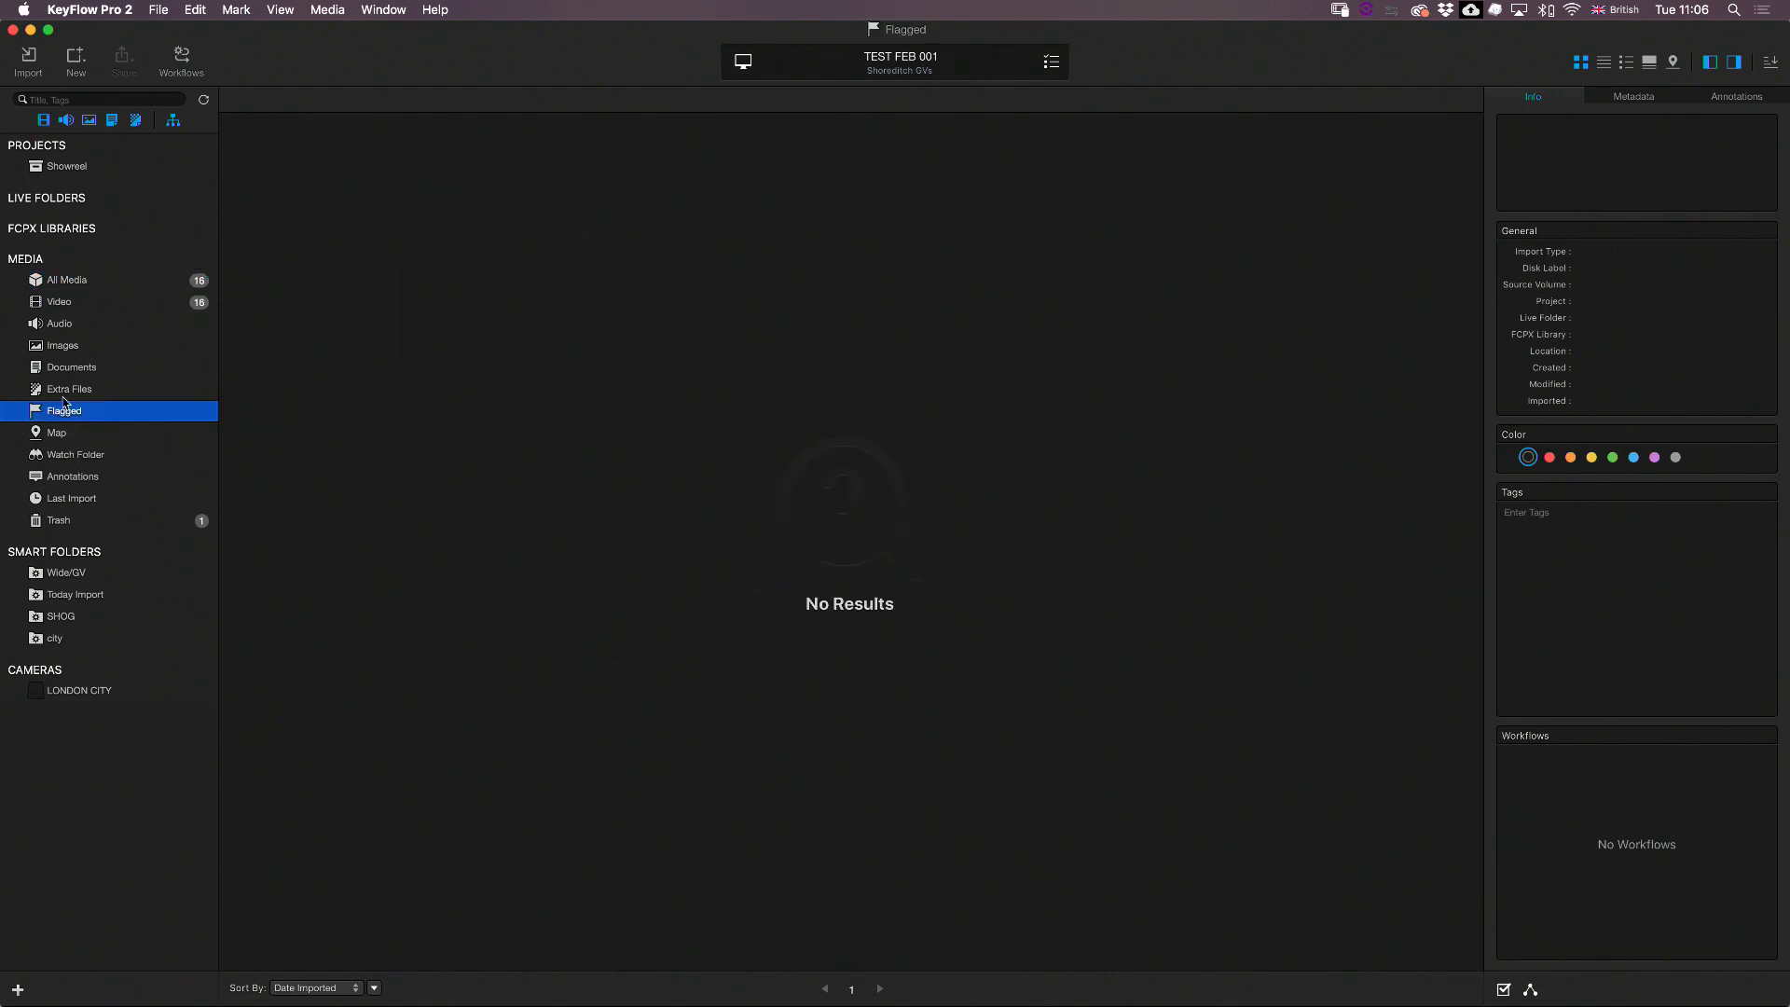
click(86, 459)
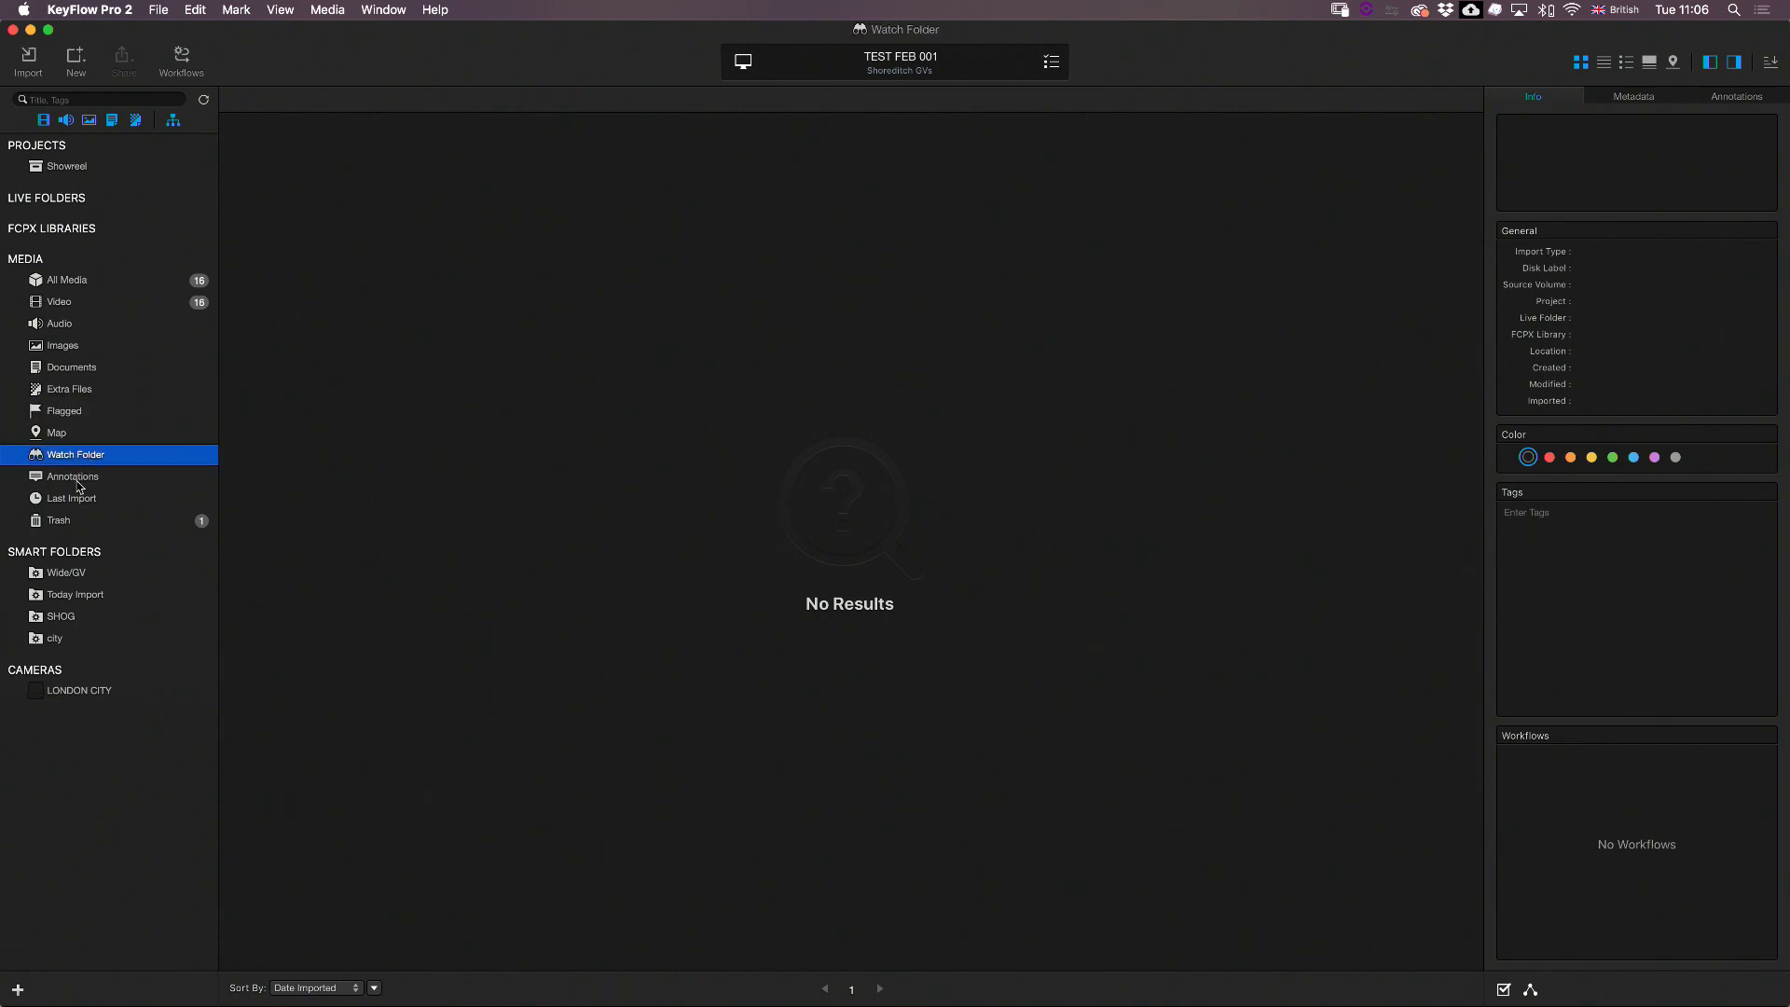
click(79, 483)
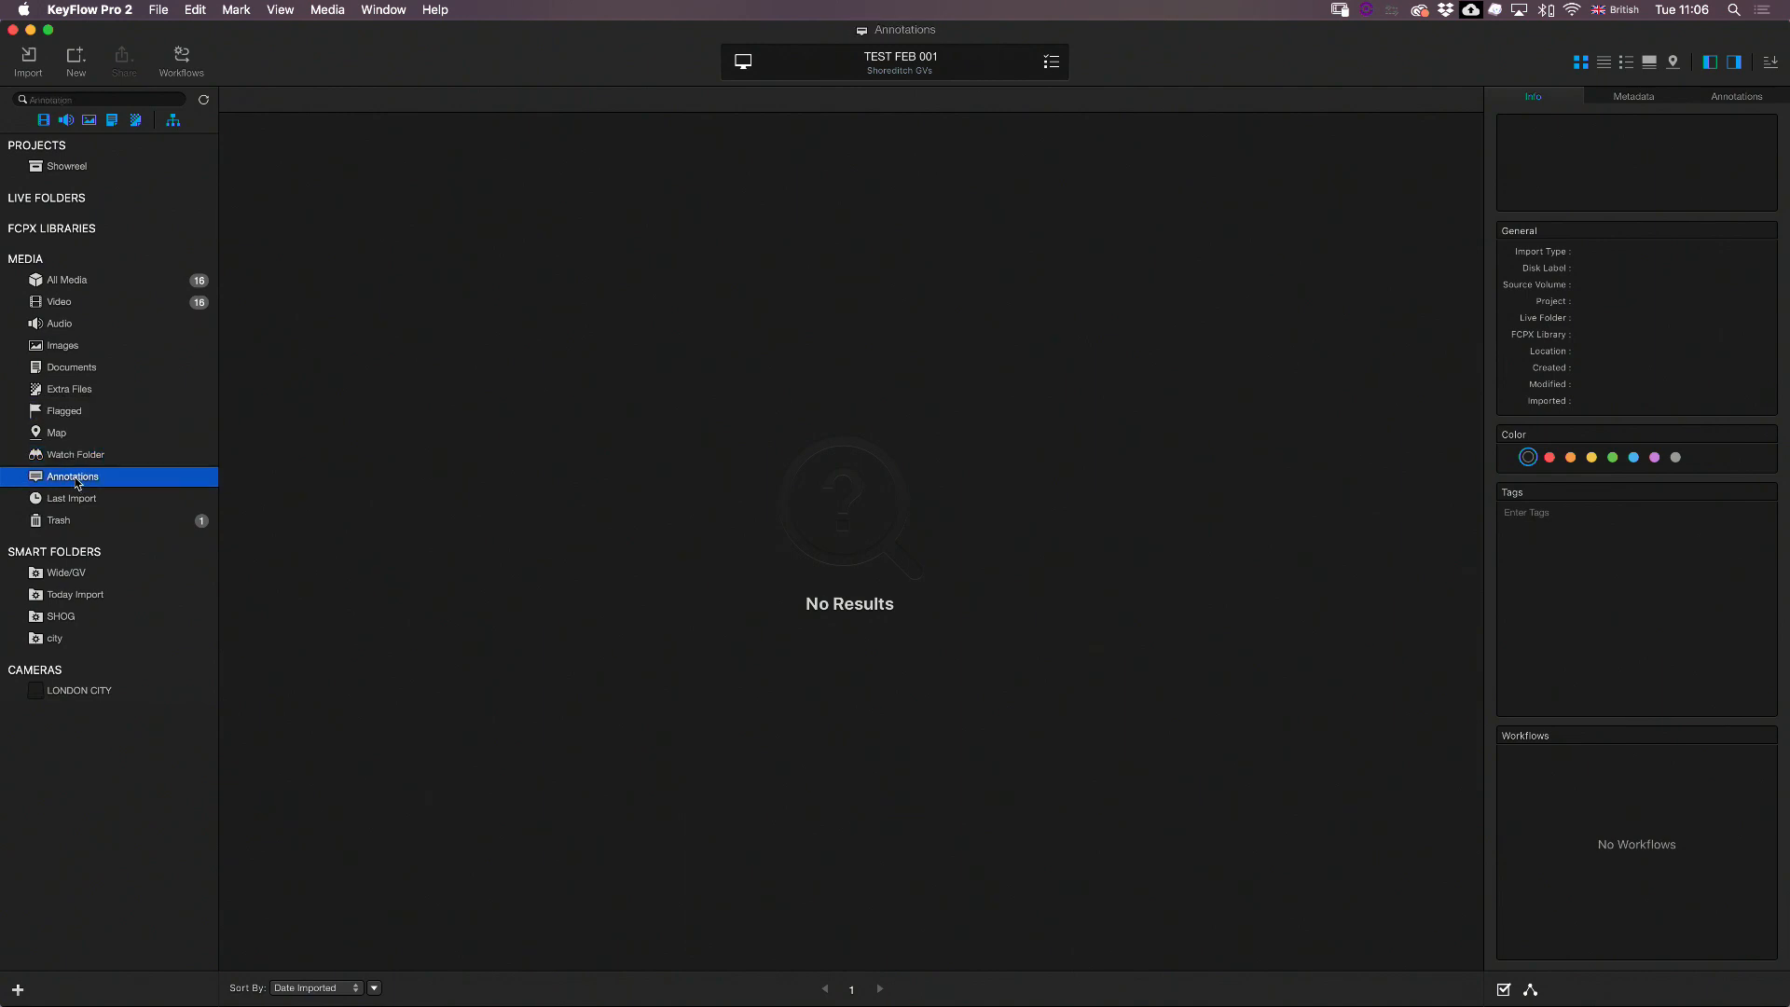
click(65, 502)
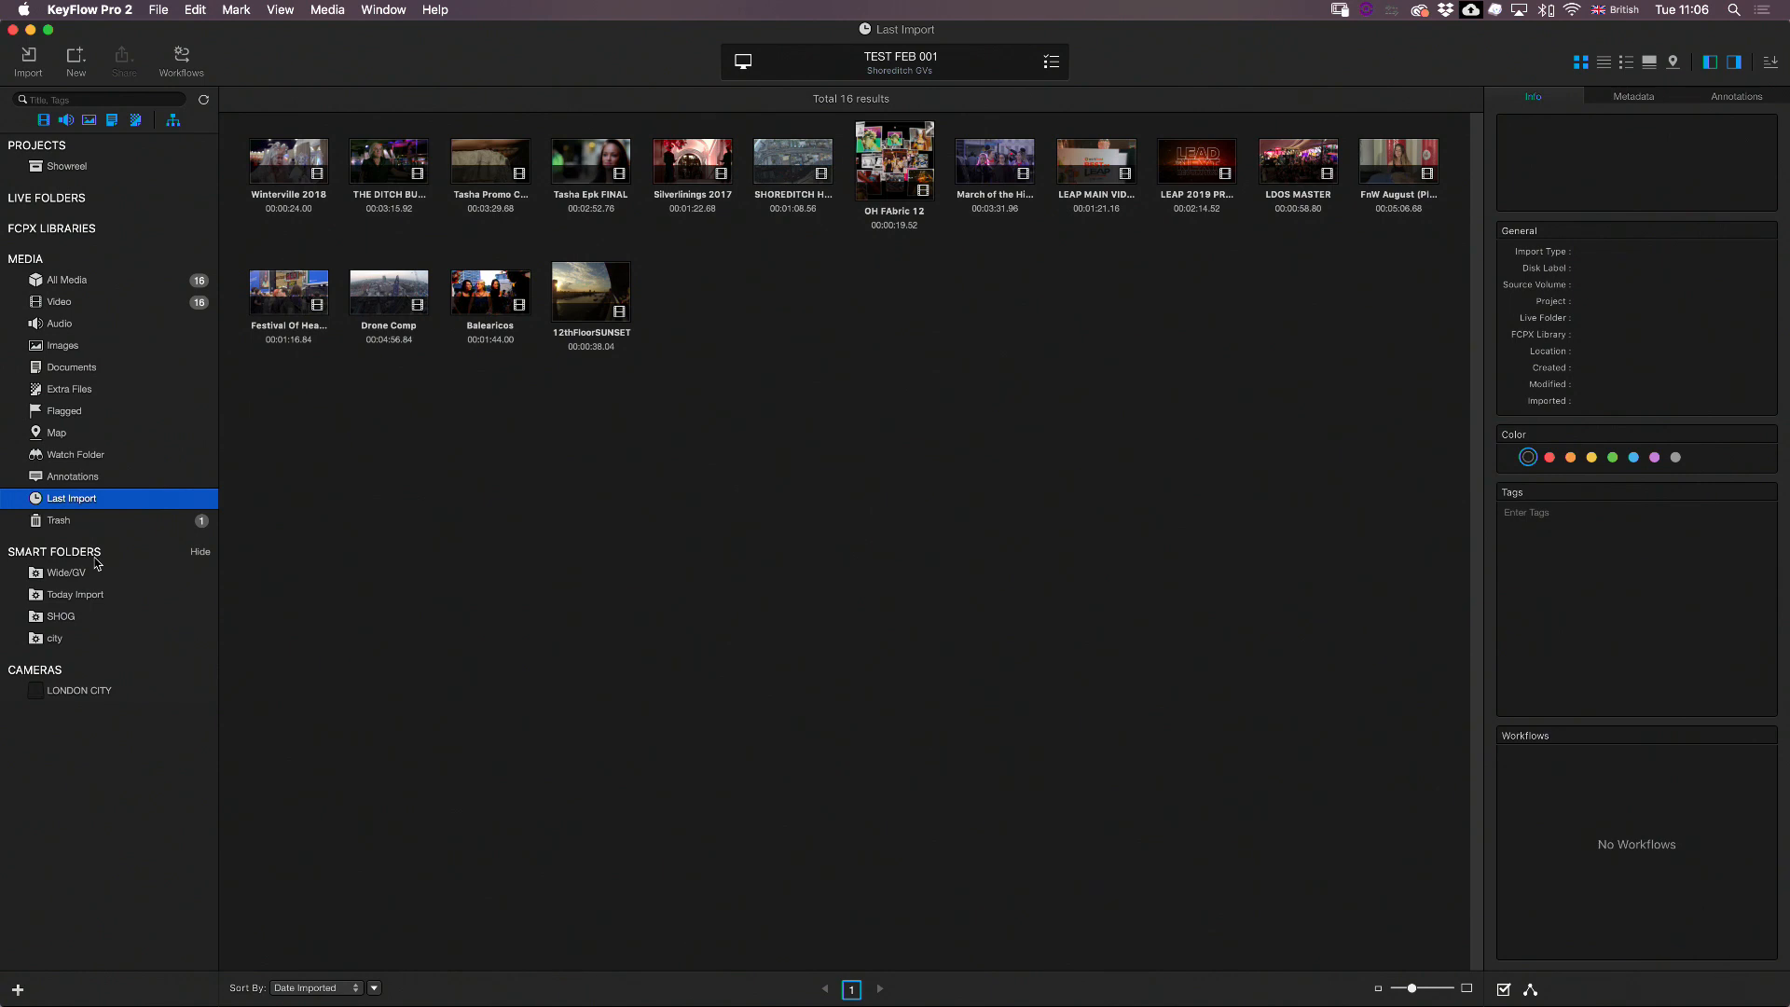
Step: Import all the clips from the LONDON CITY camera card into a new project named CITY
click(73, 694)
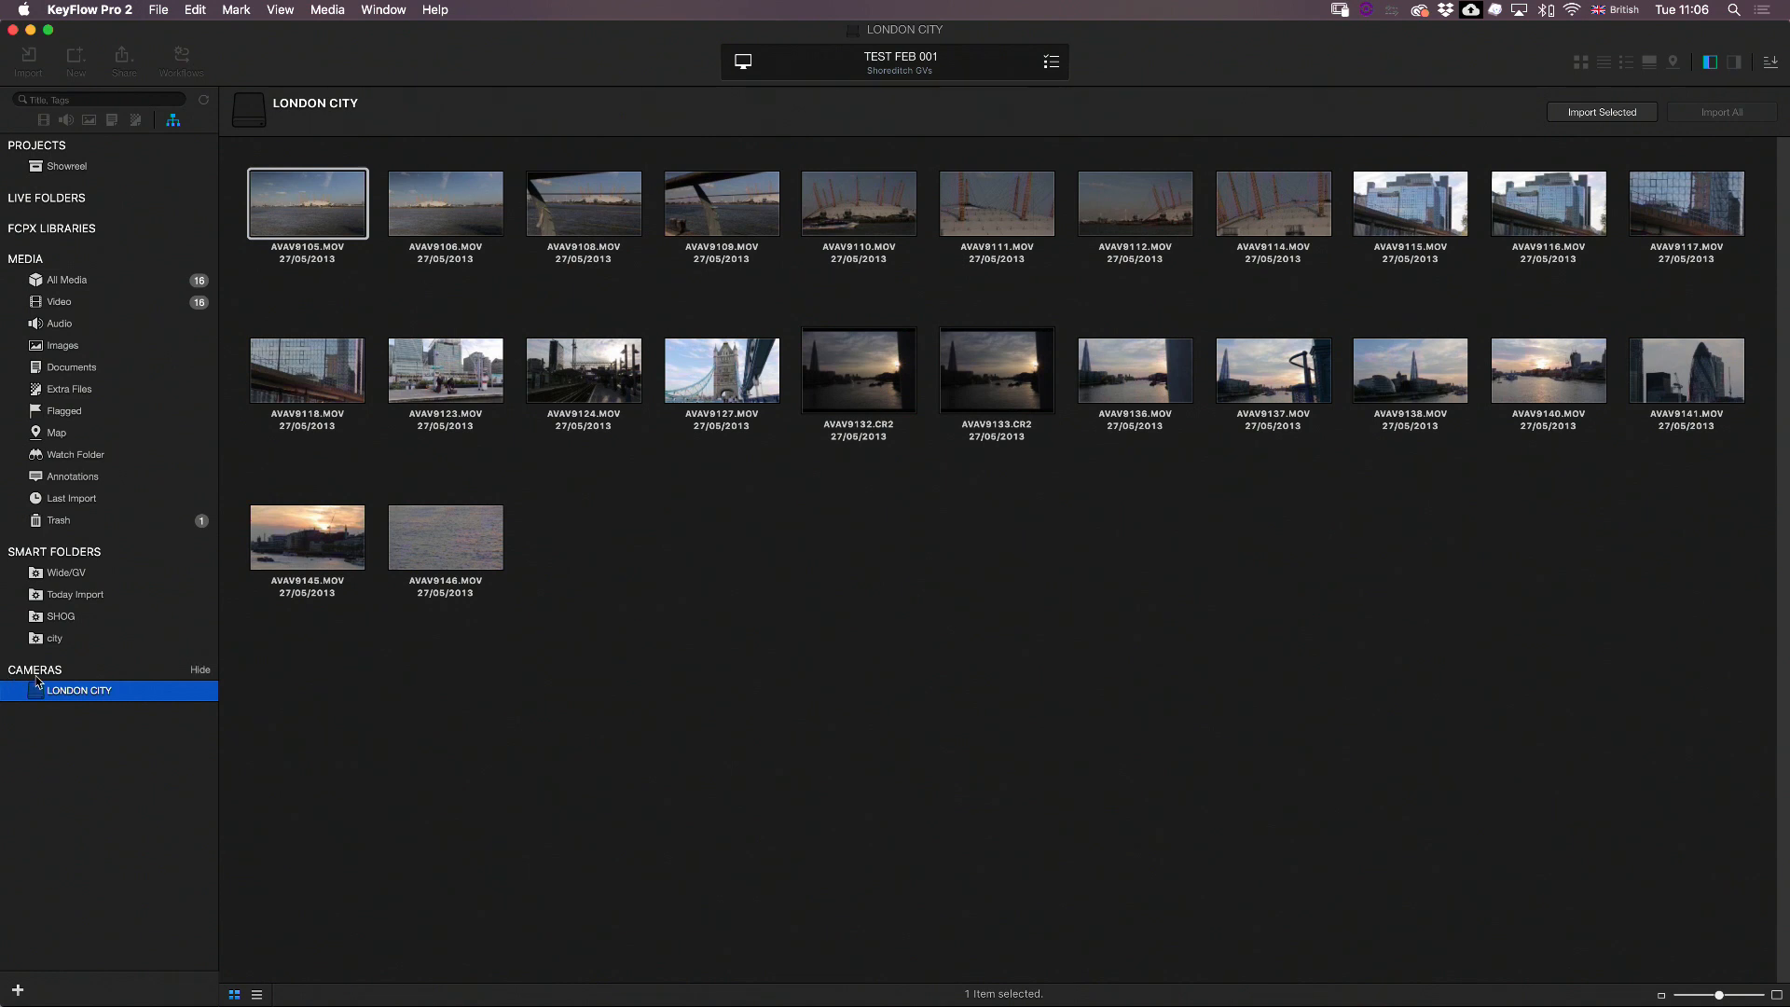
click(294, 203)
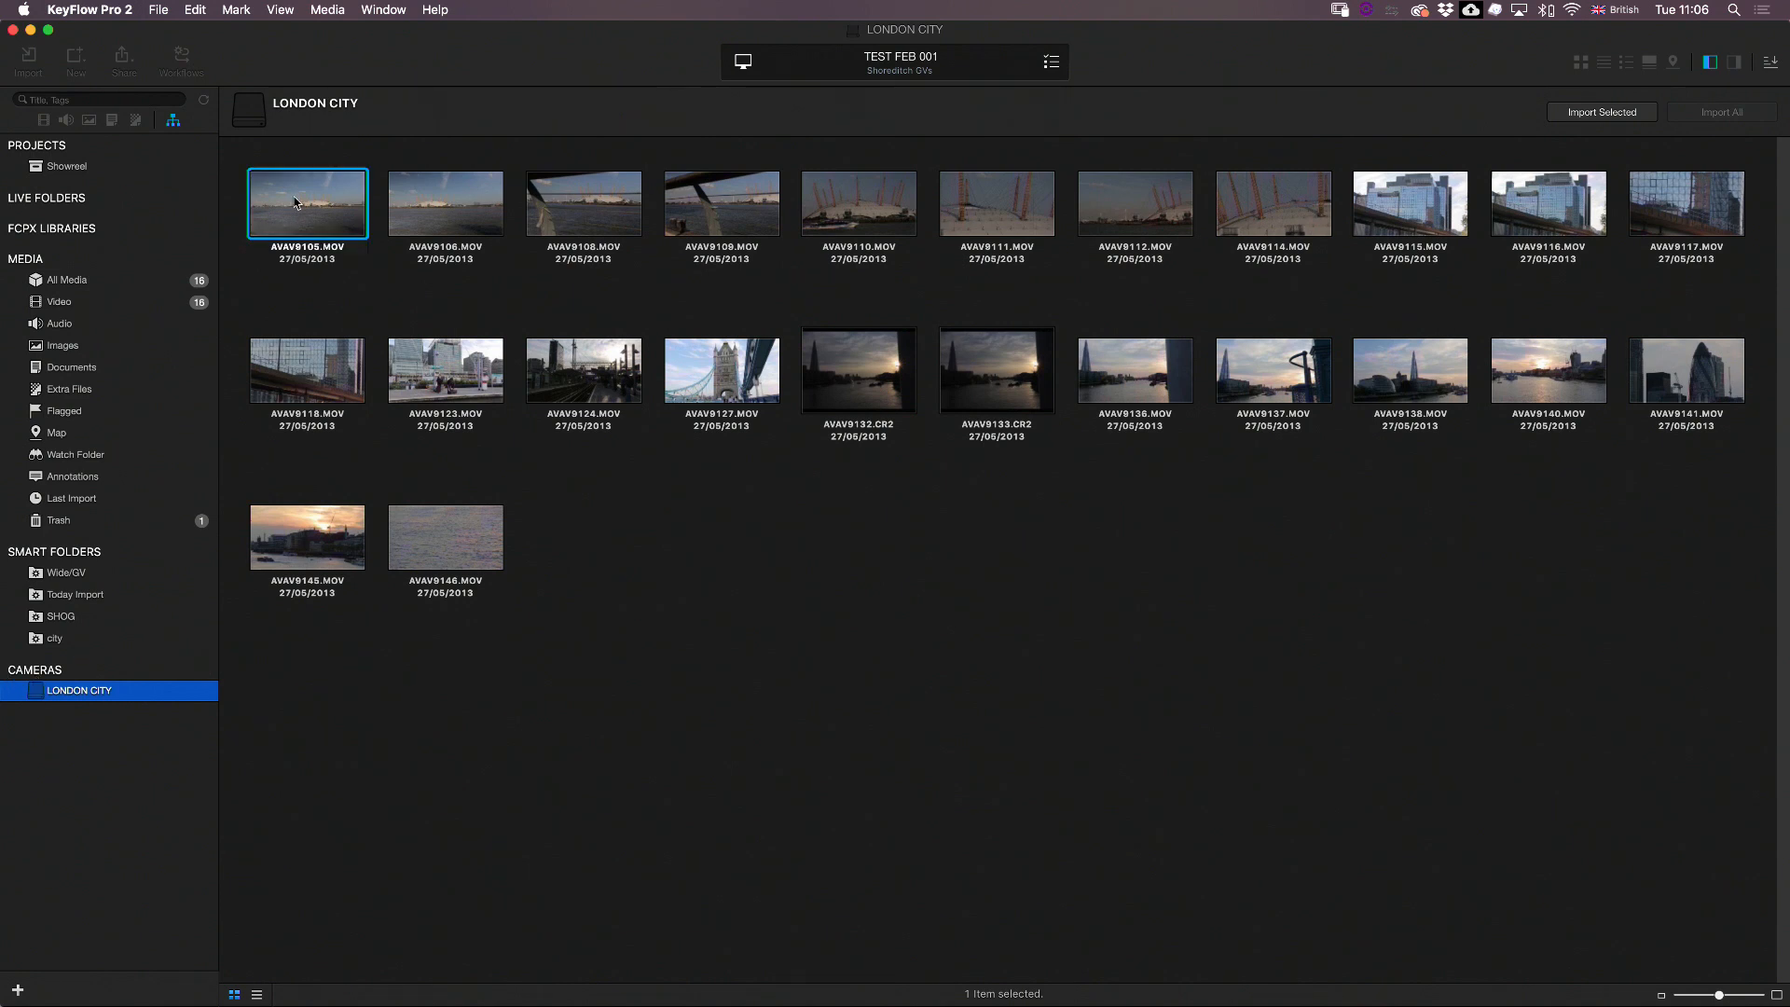
drag(299, 152, 1734, 633)
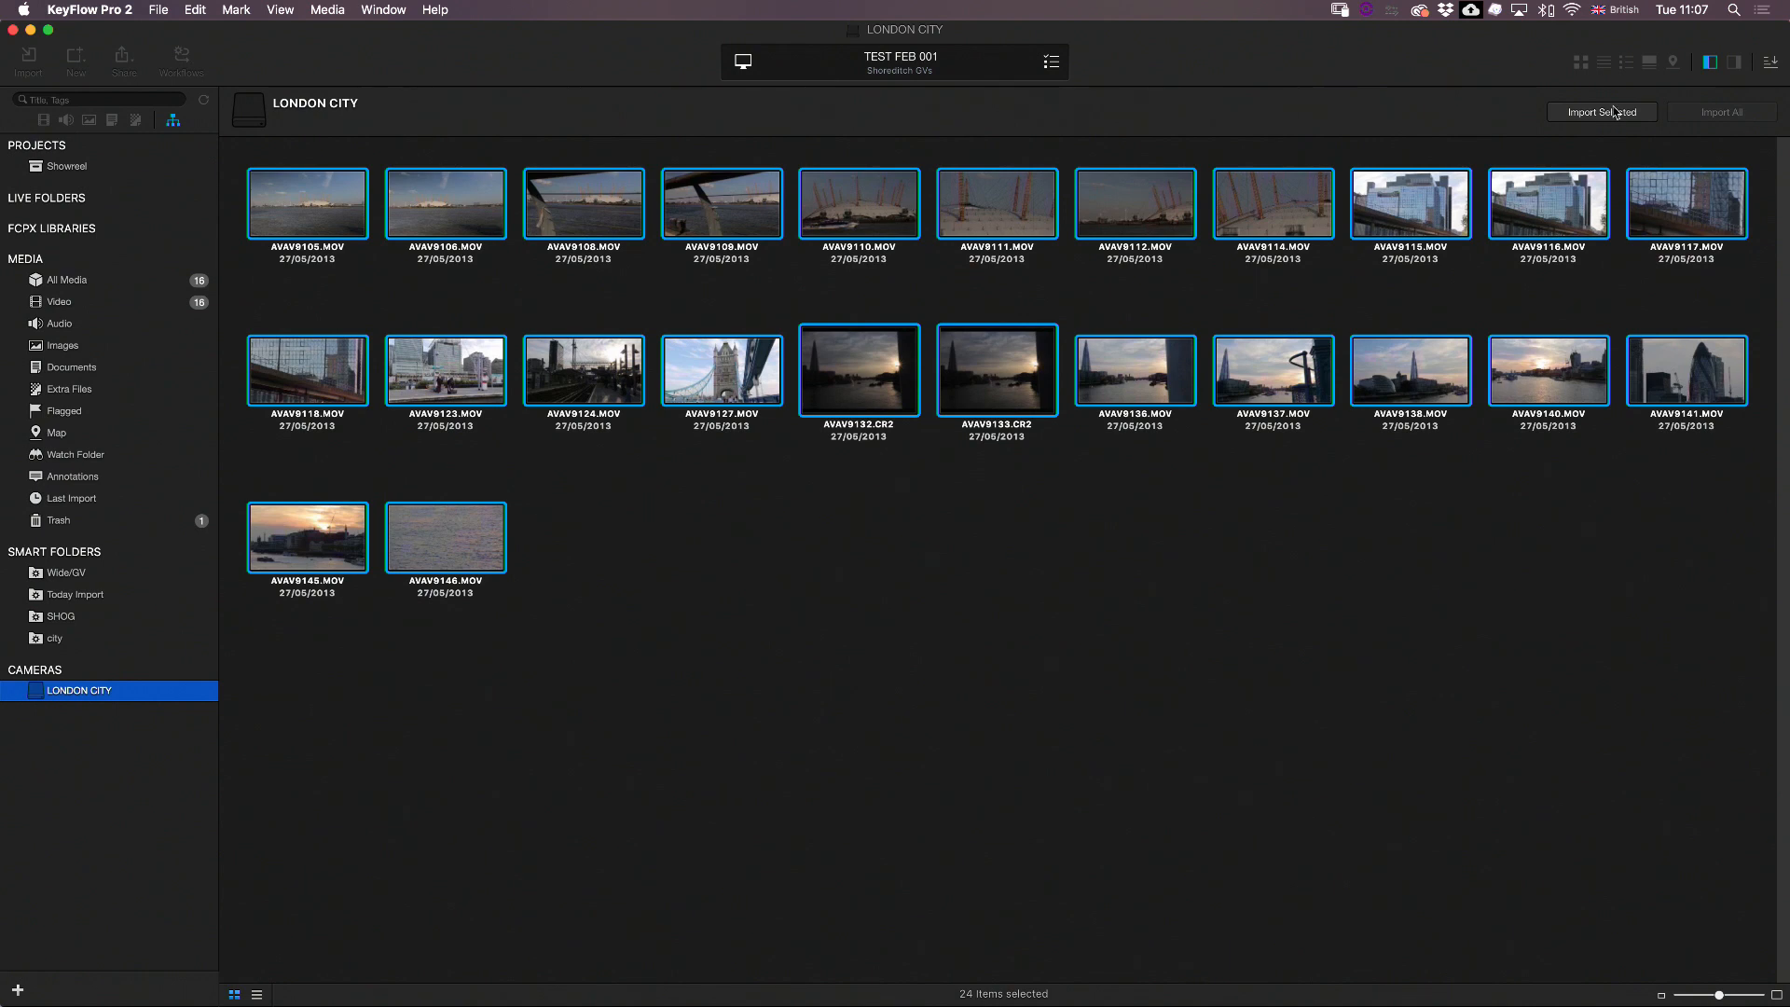
click(1615, 111)
text(CITY)
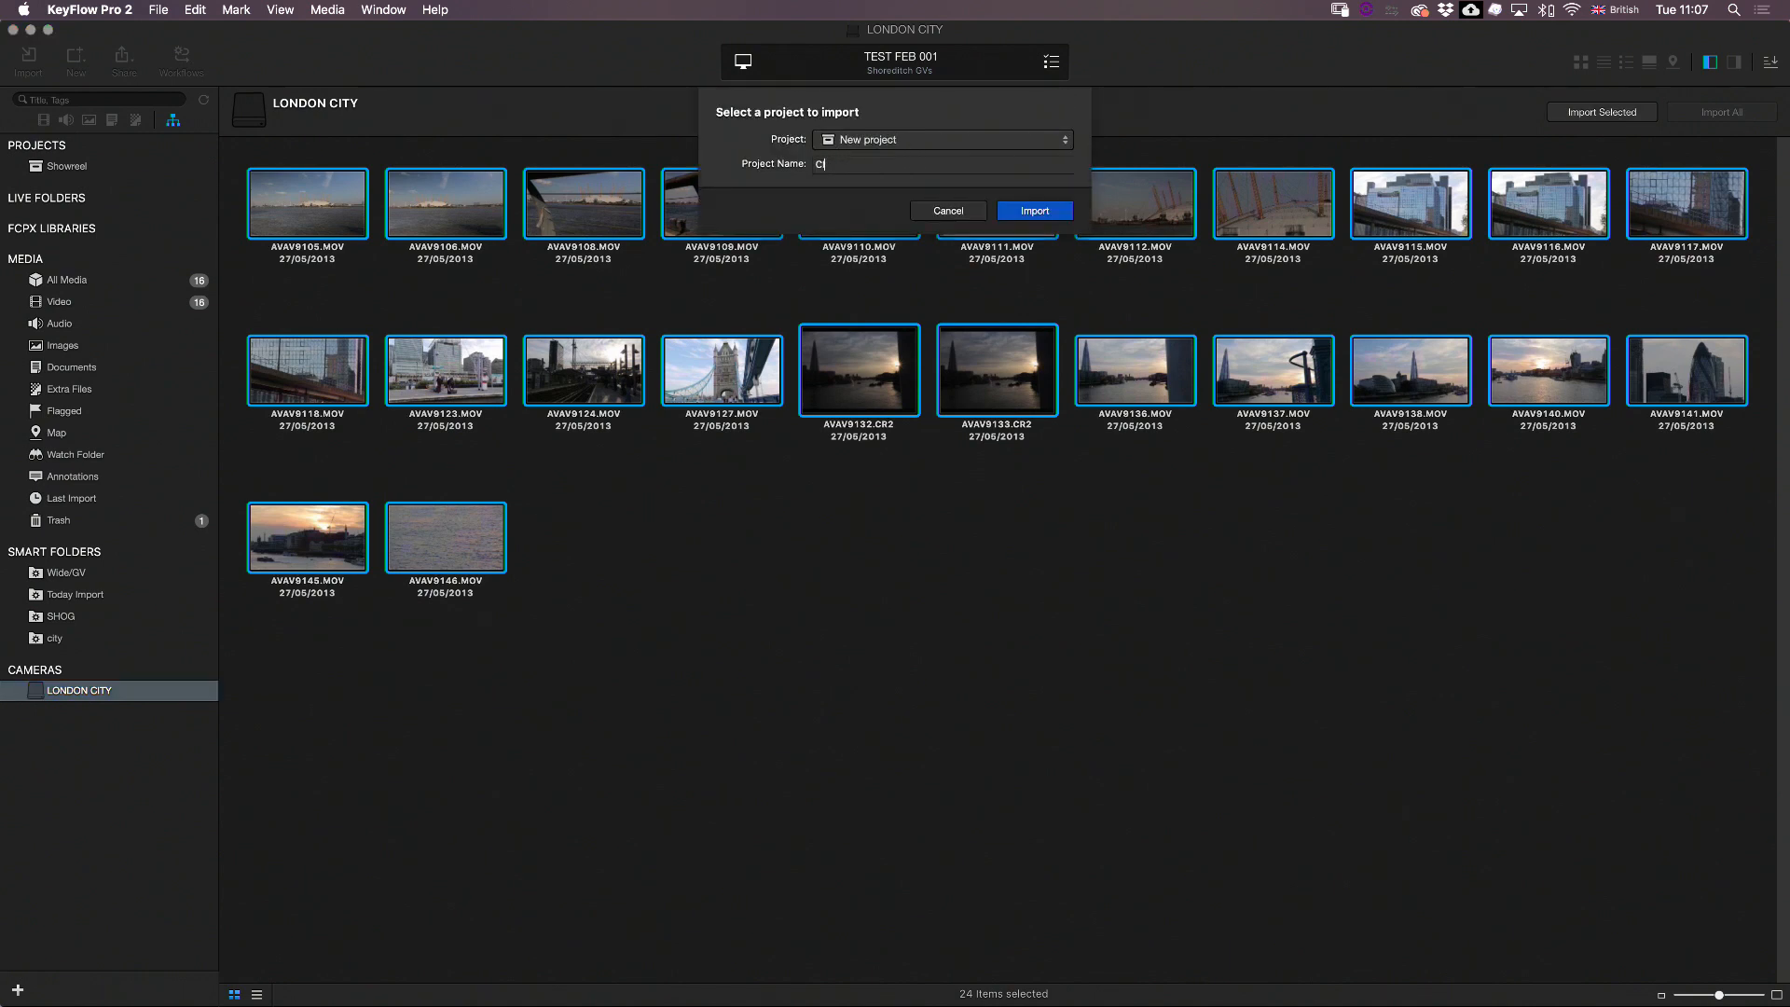
click(1045, 213)
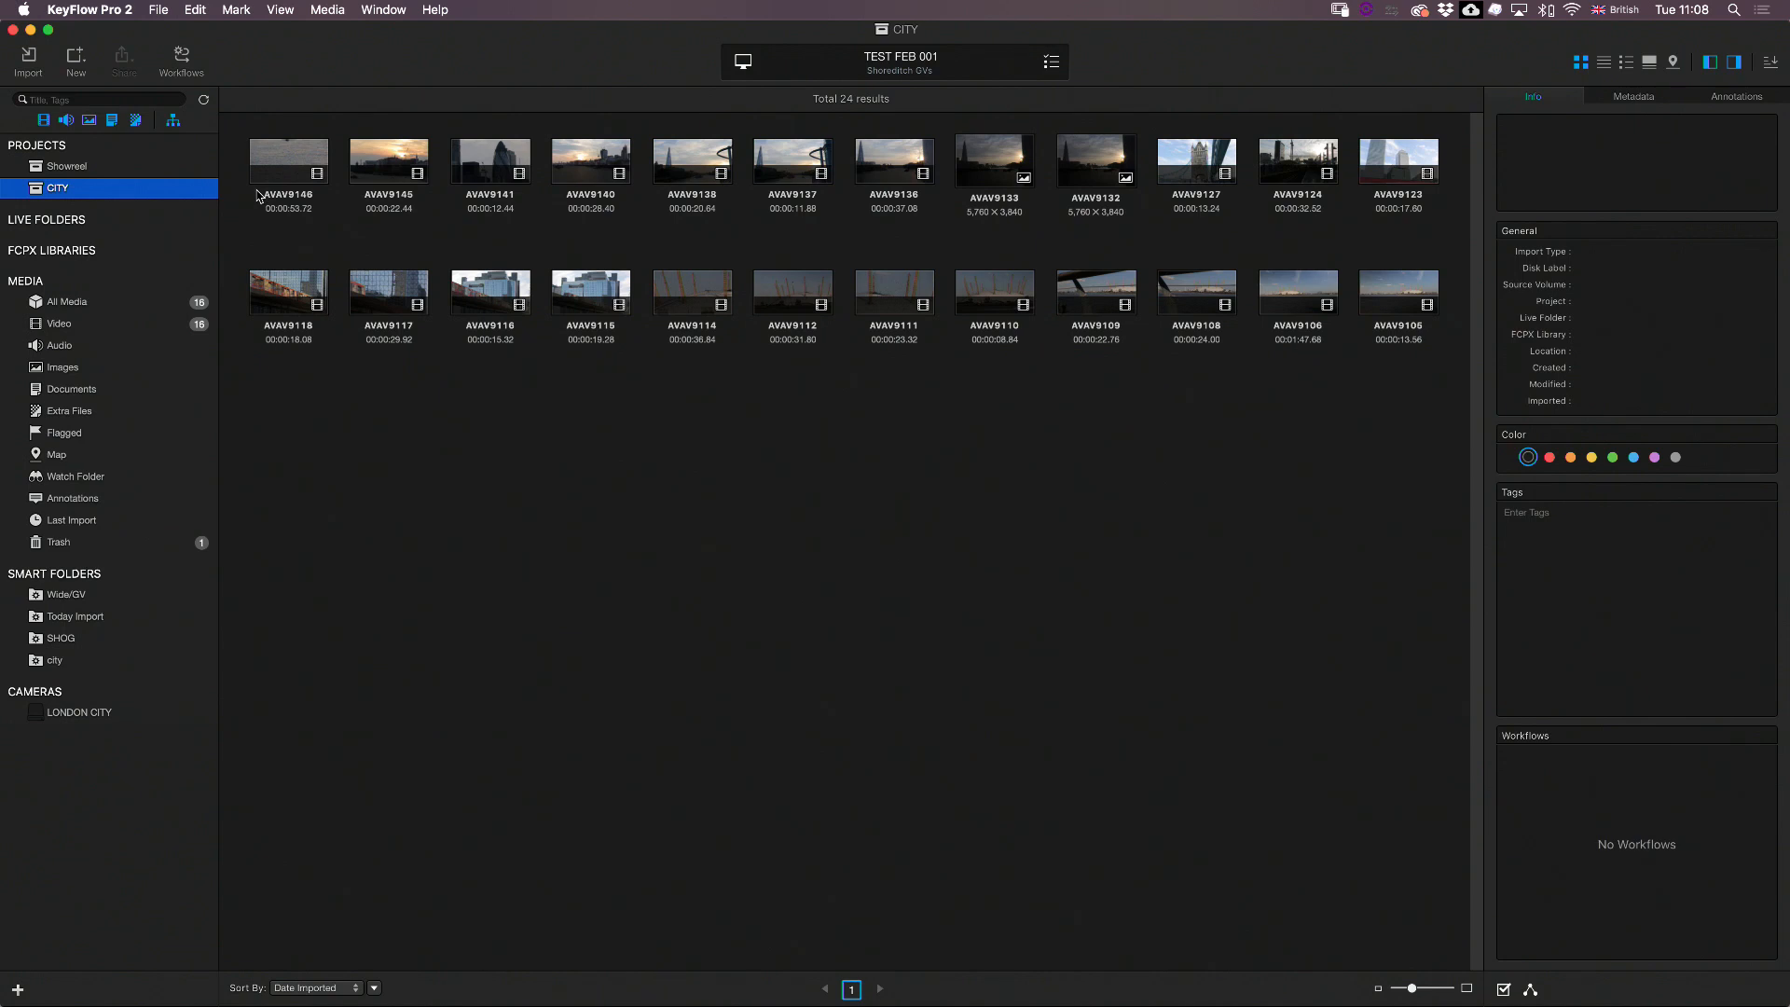
Step: Compare the contents of the Showreel and CITY projects, ending on CITY
click(62, 168)
click(69, 190)
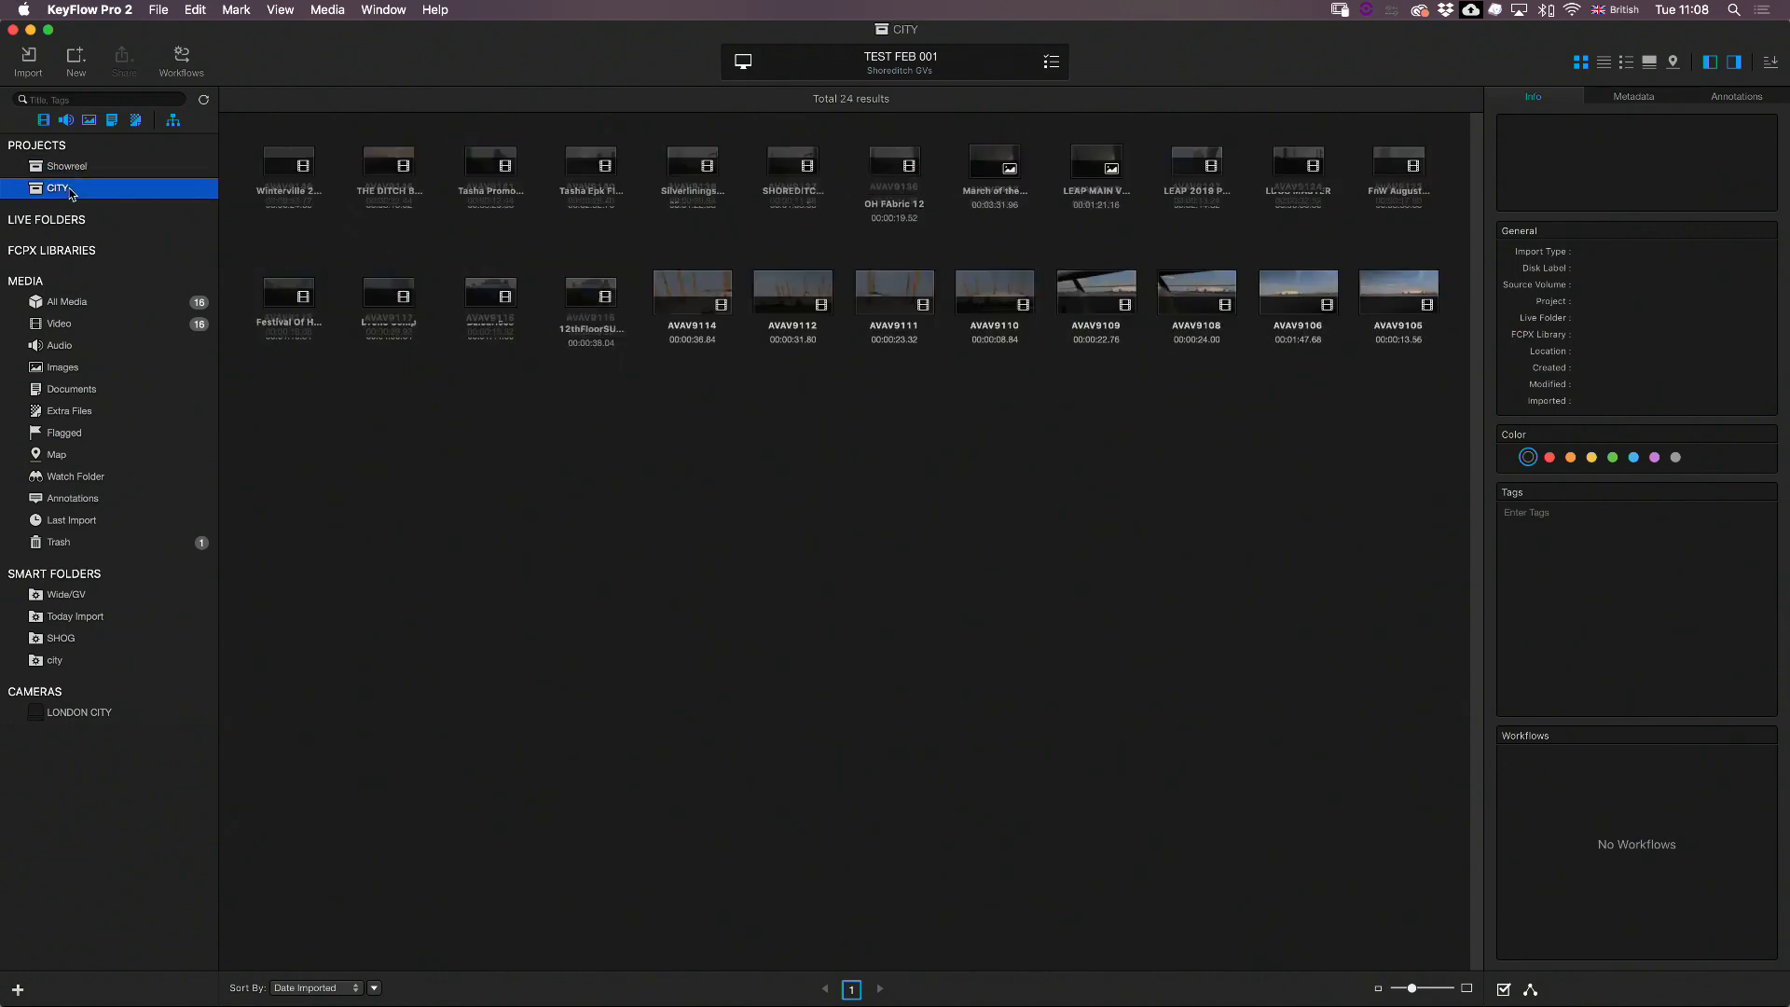
click(68, 170)
click(63, 190)
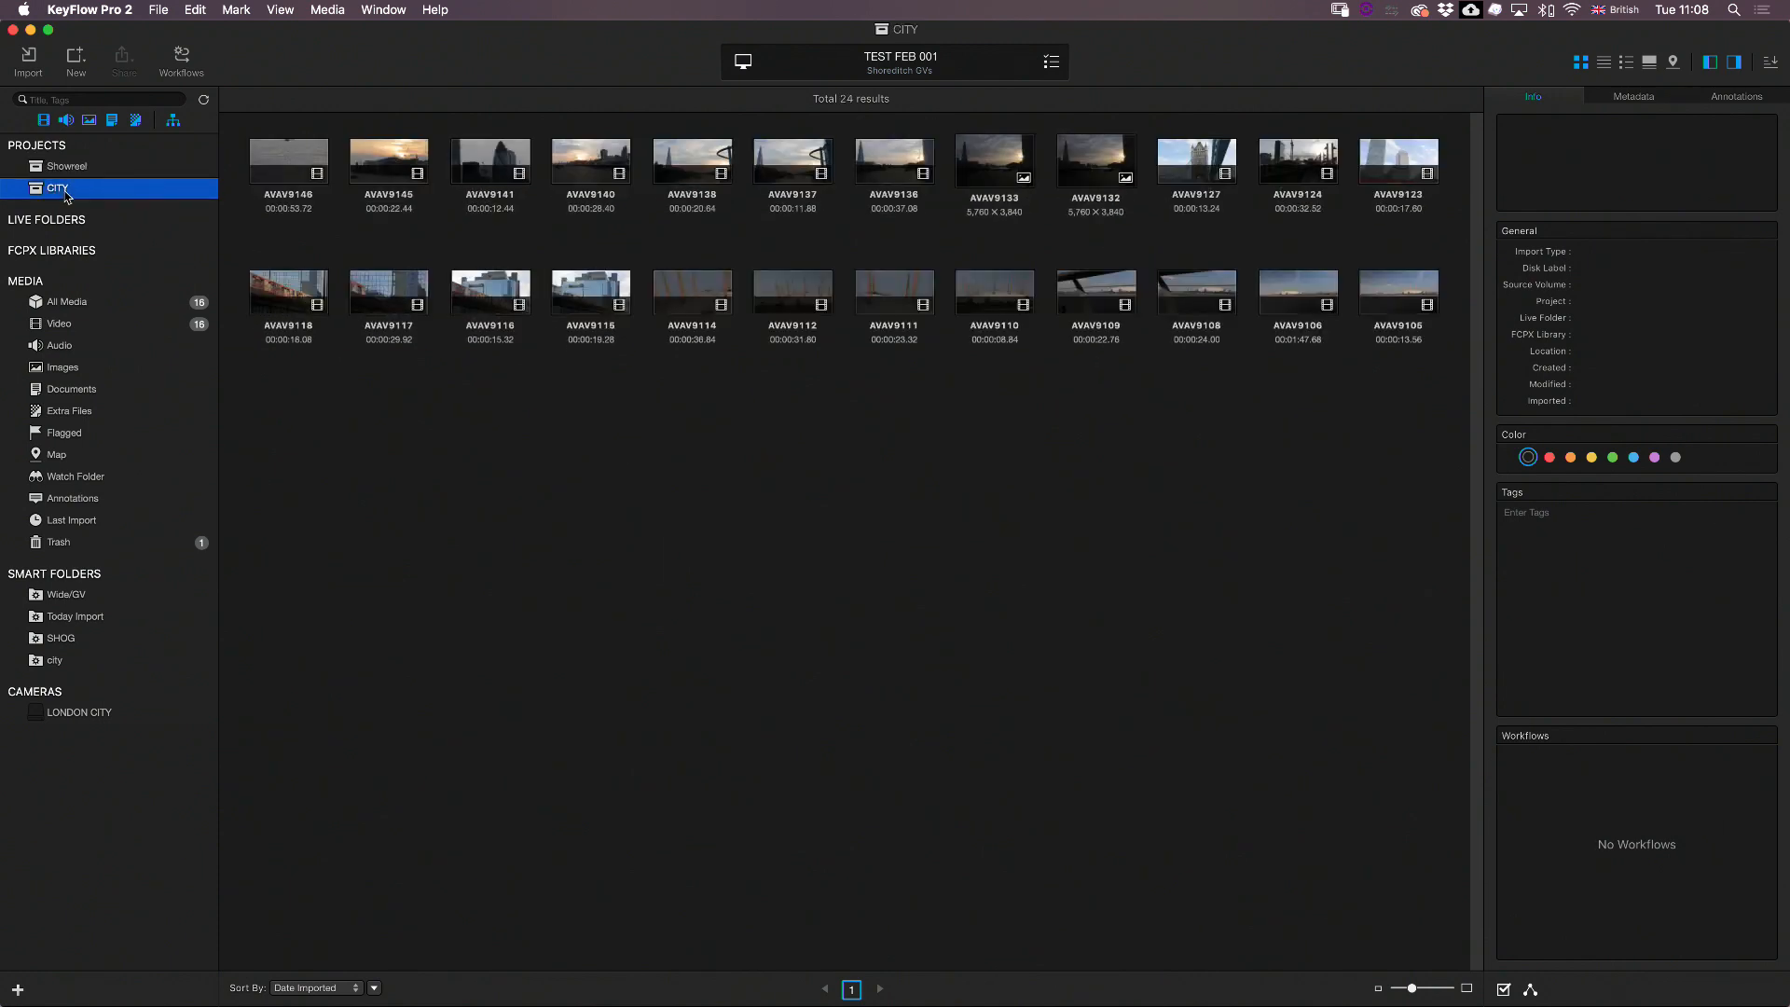
Step: Examine the item types that can be created and the list of available libraries
click(75, 59)
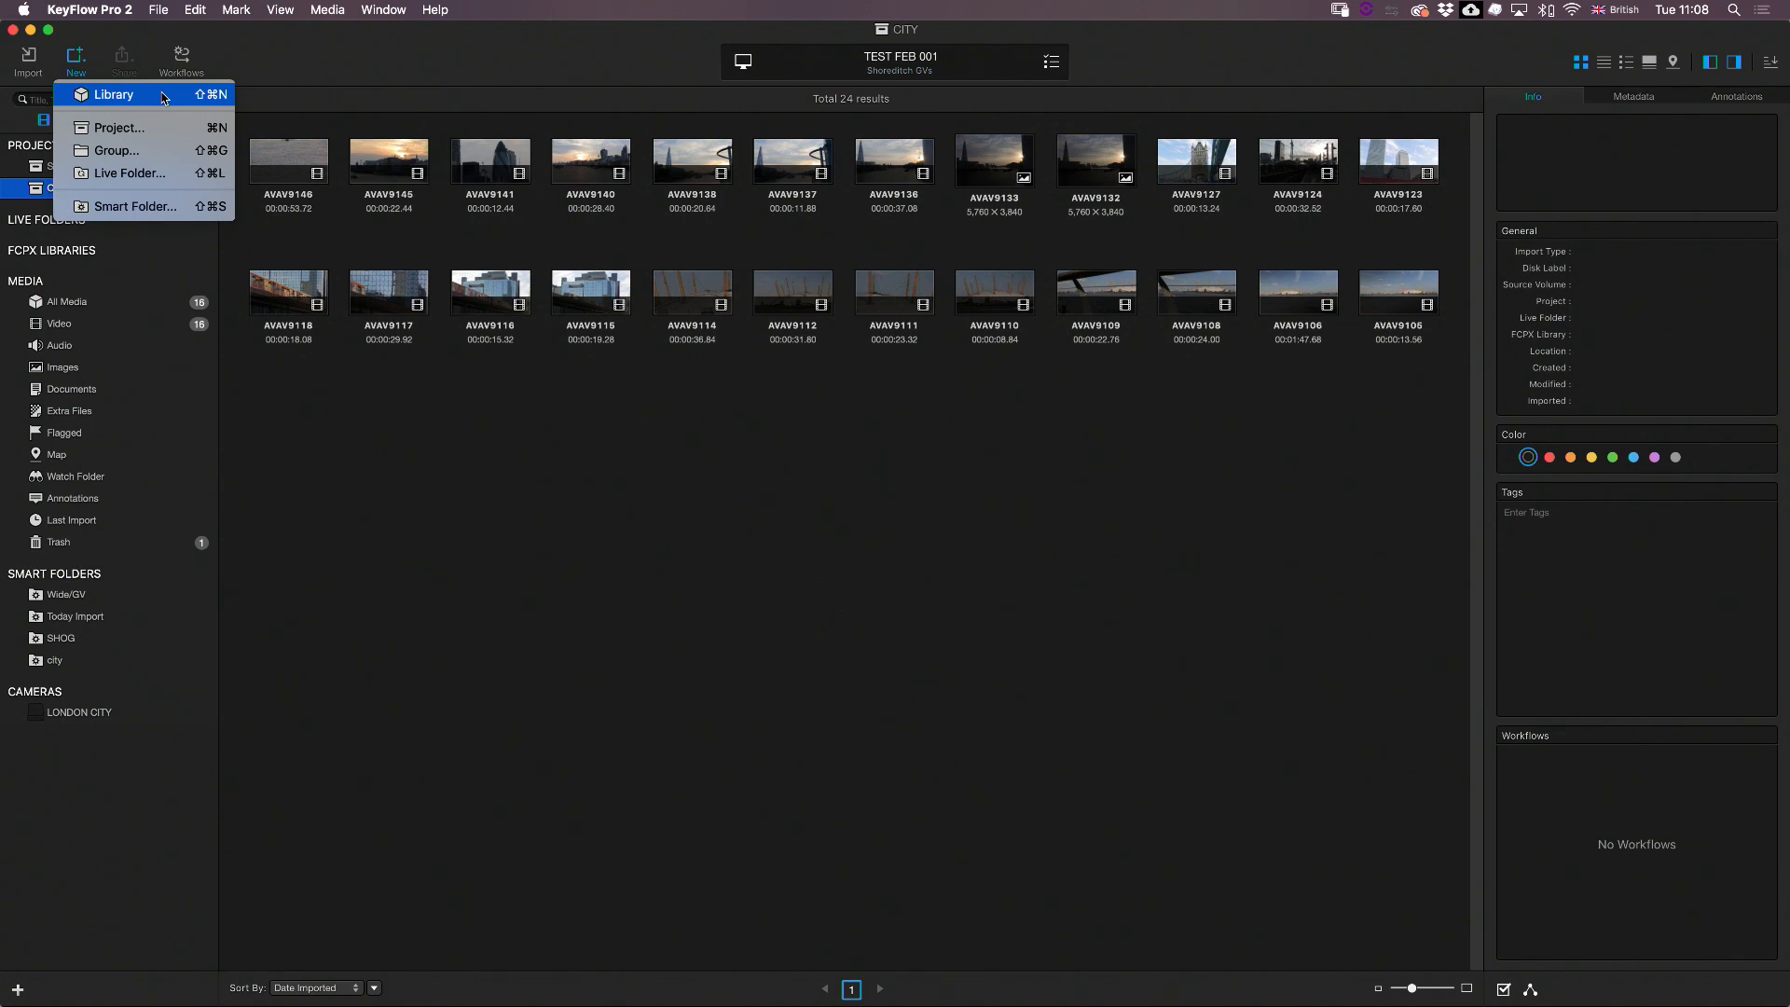
click(482, 42)
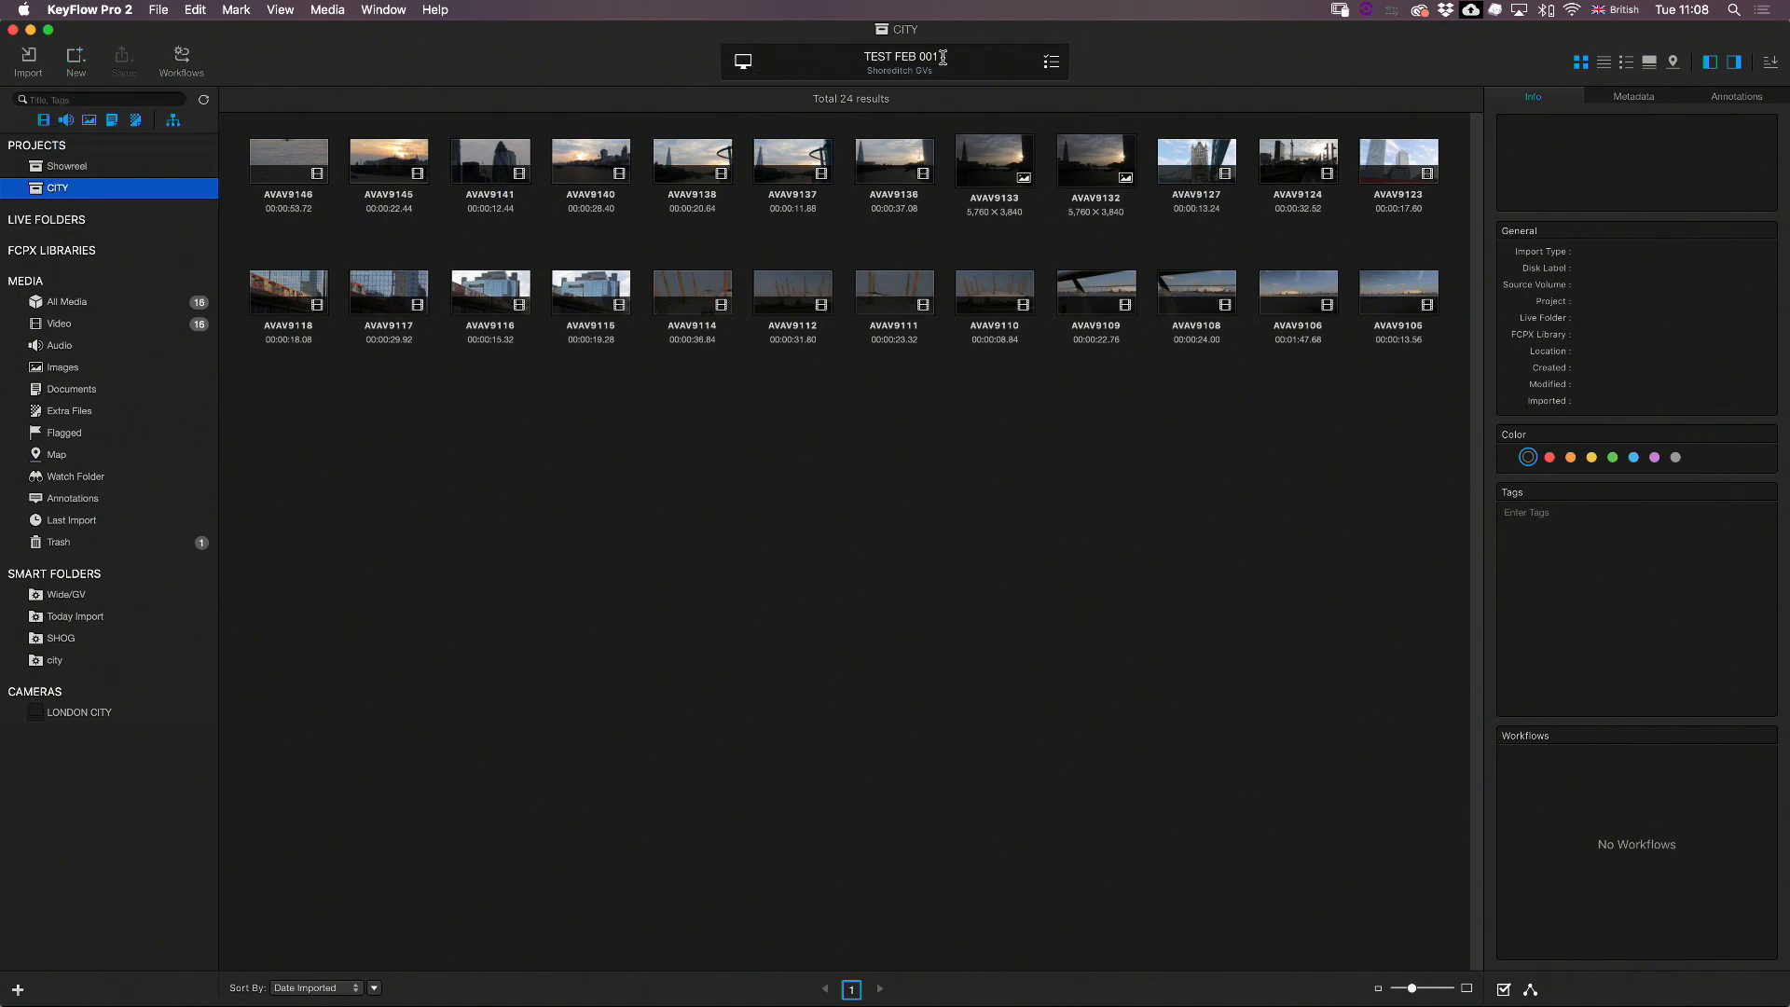
click(1053, 63)
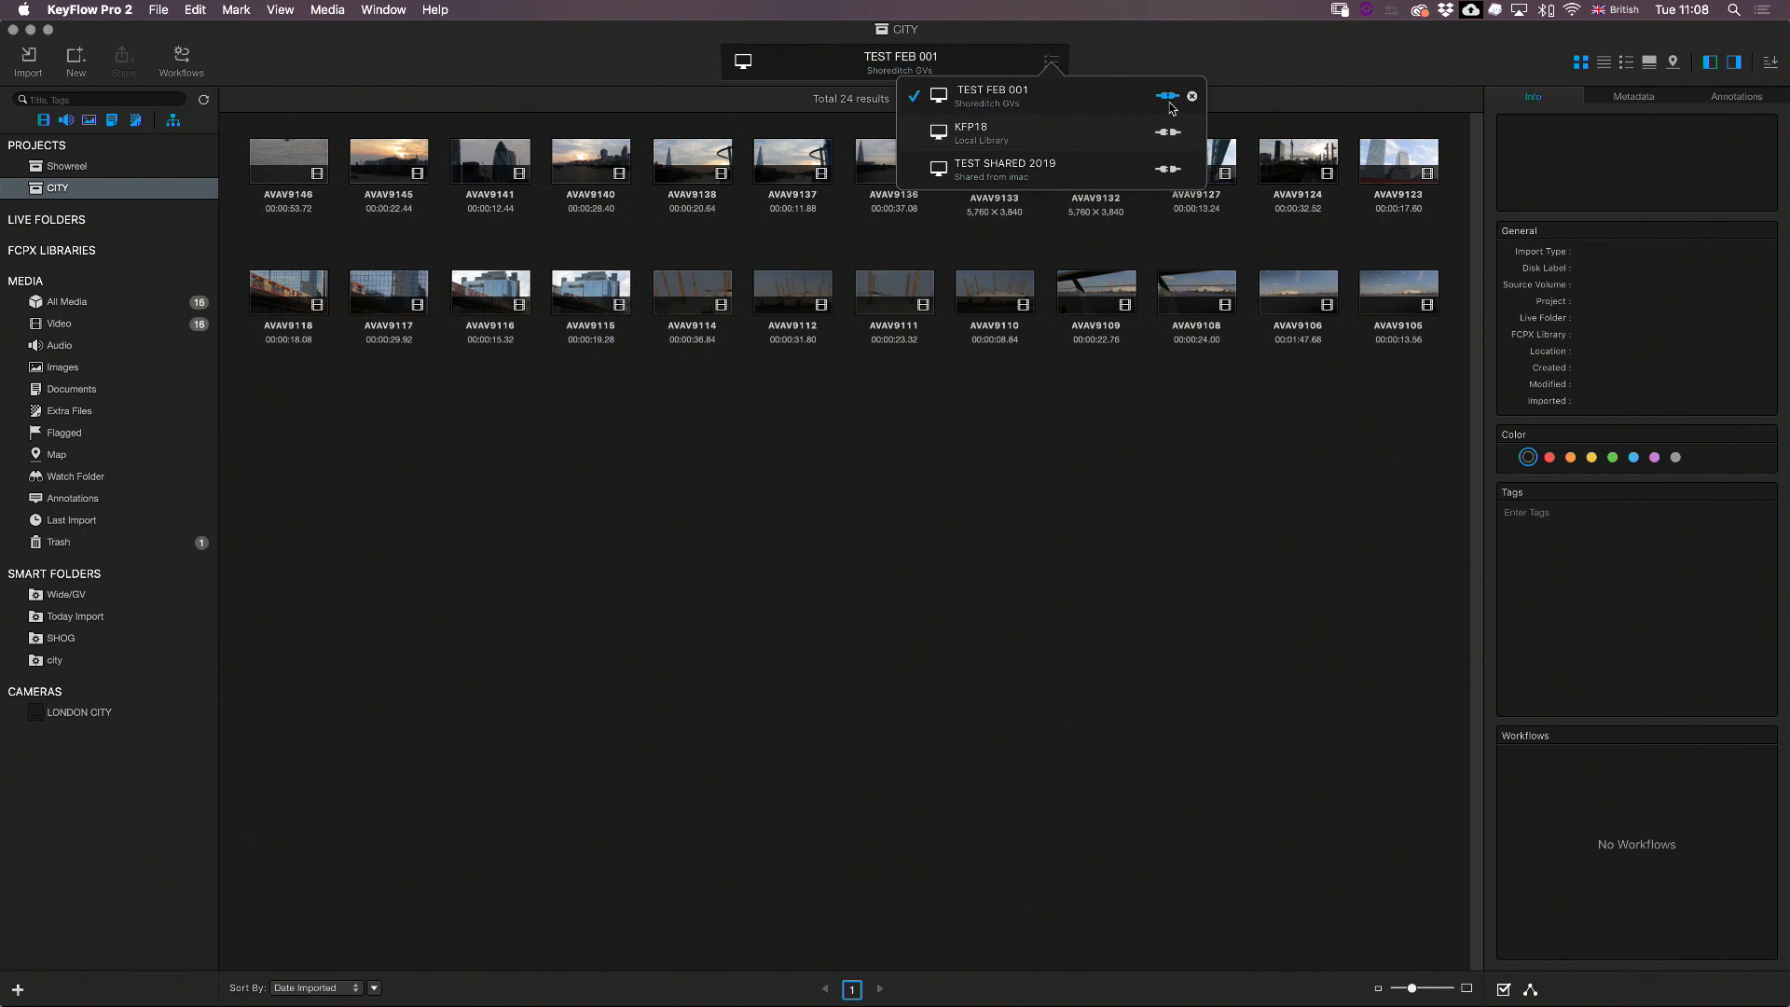
click(1151, 48)
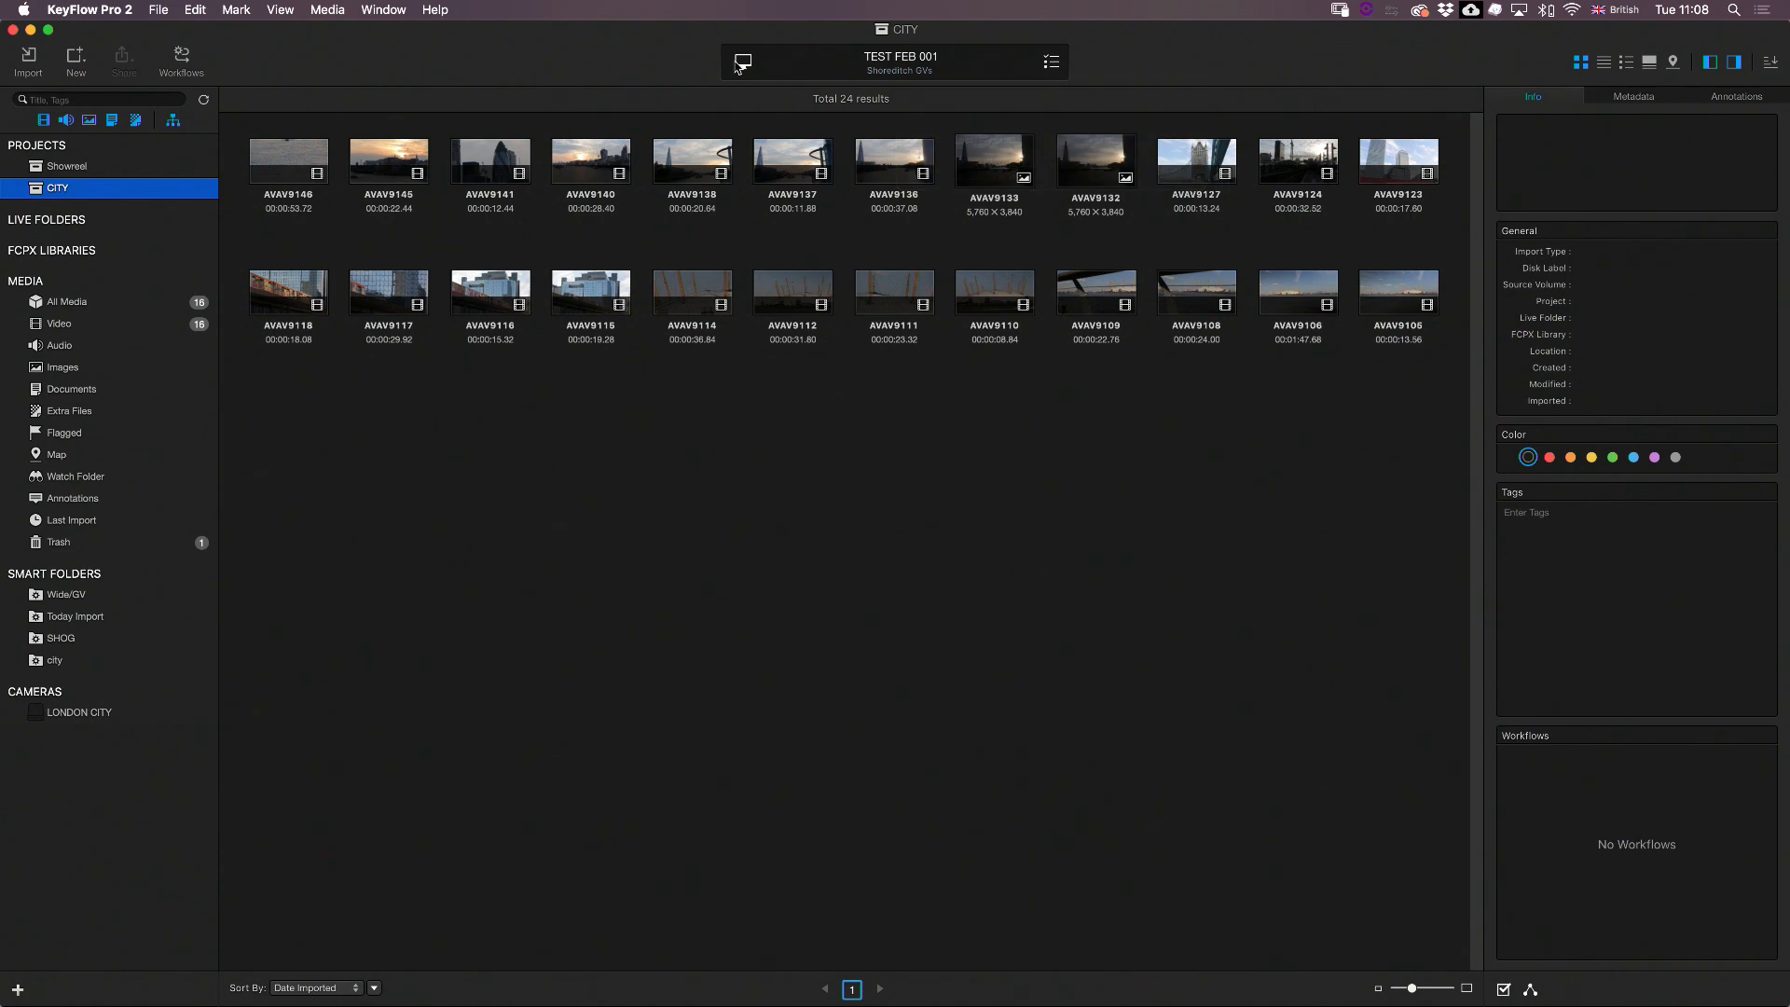
click(745, 65)
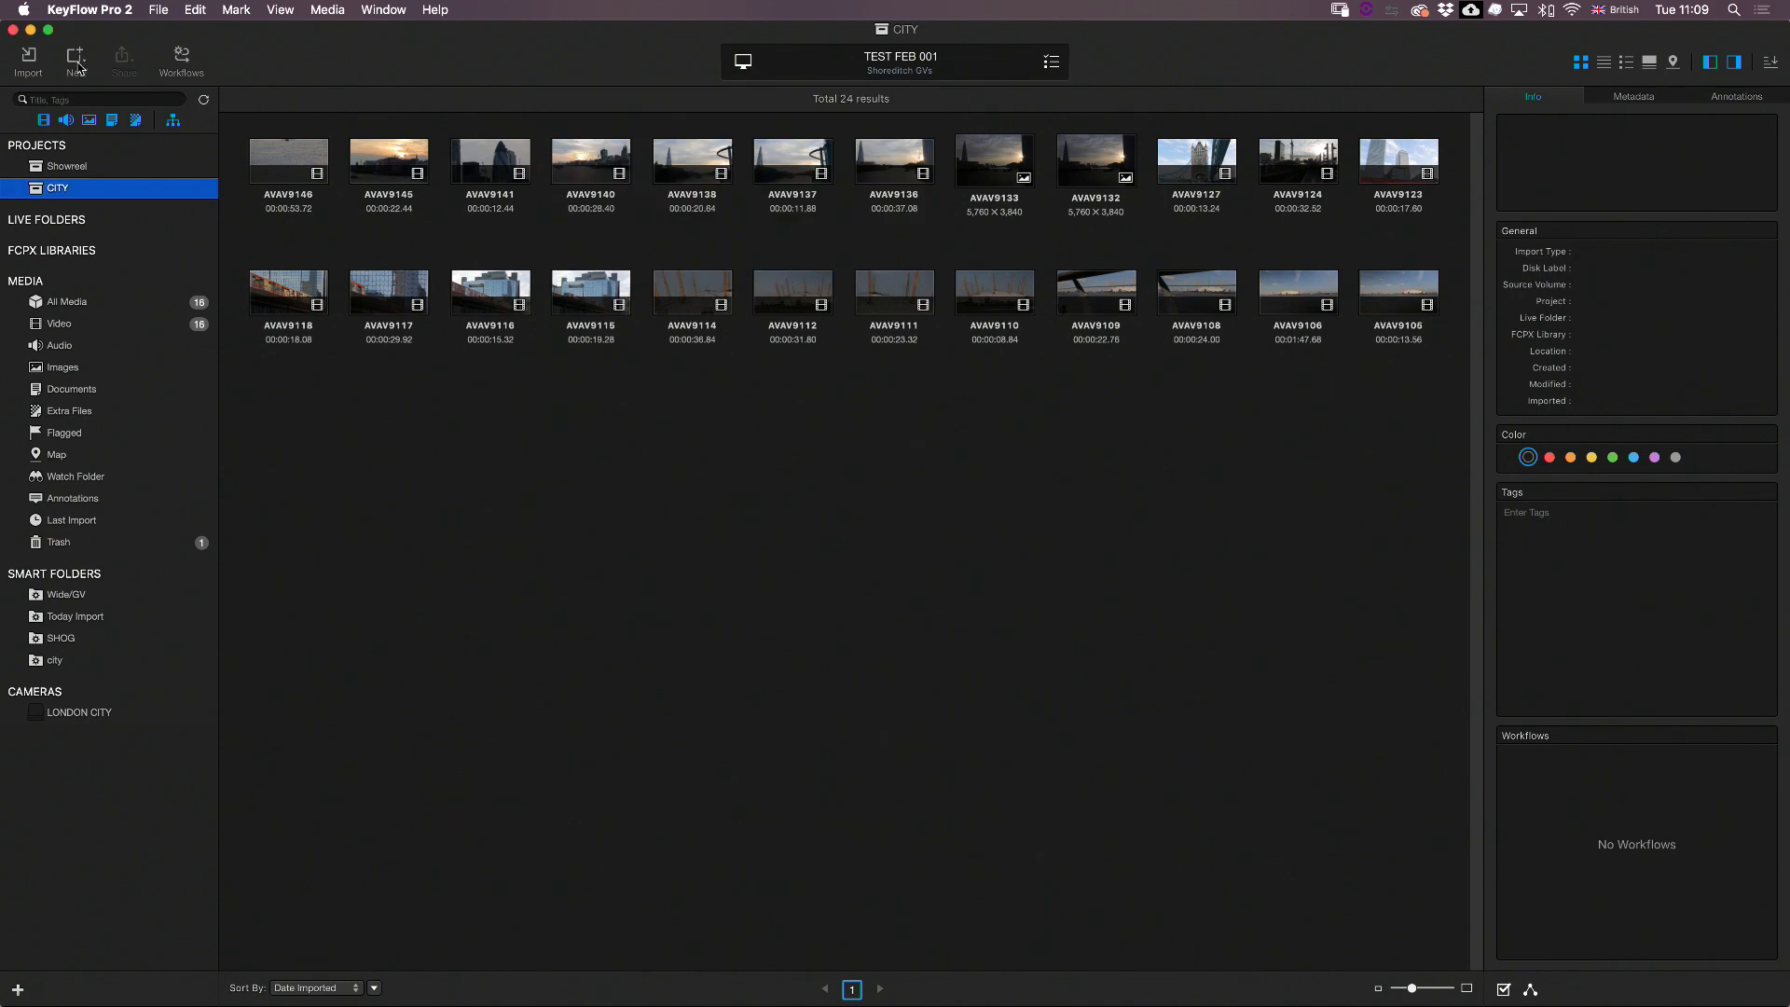
click(80, 65)
Step: Select clip AVAV9145 and view it in the map, thumbnail, list, detailed list and viewer layouts
click(382, 166)
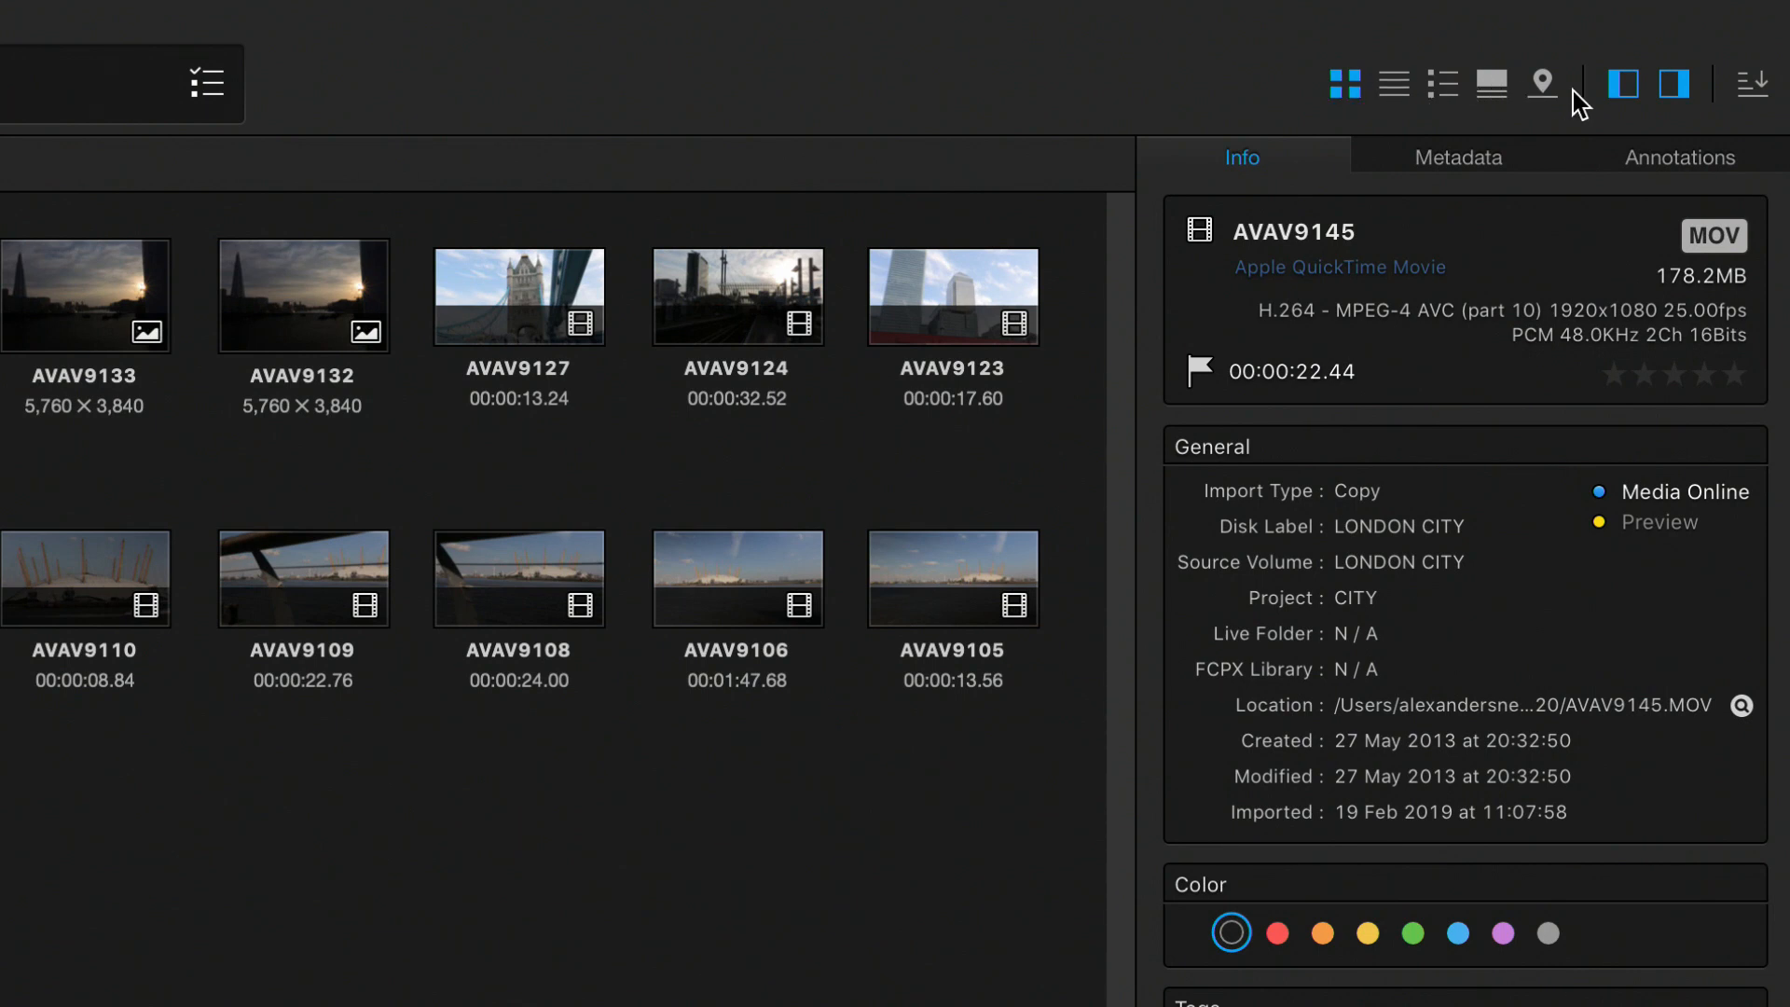
click(1542, 82)
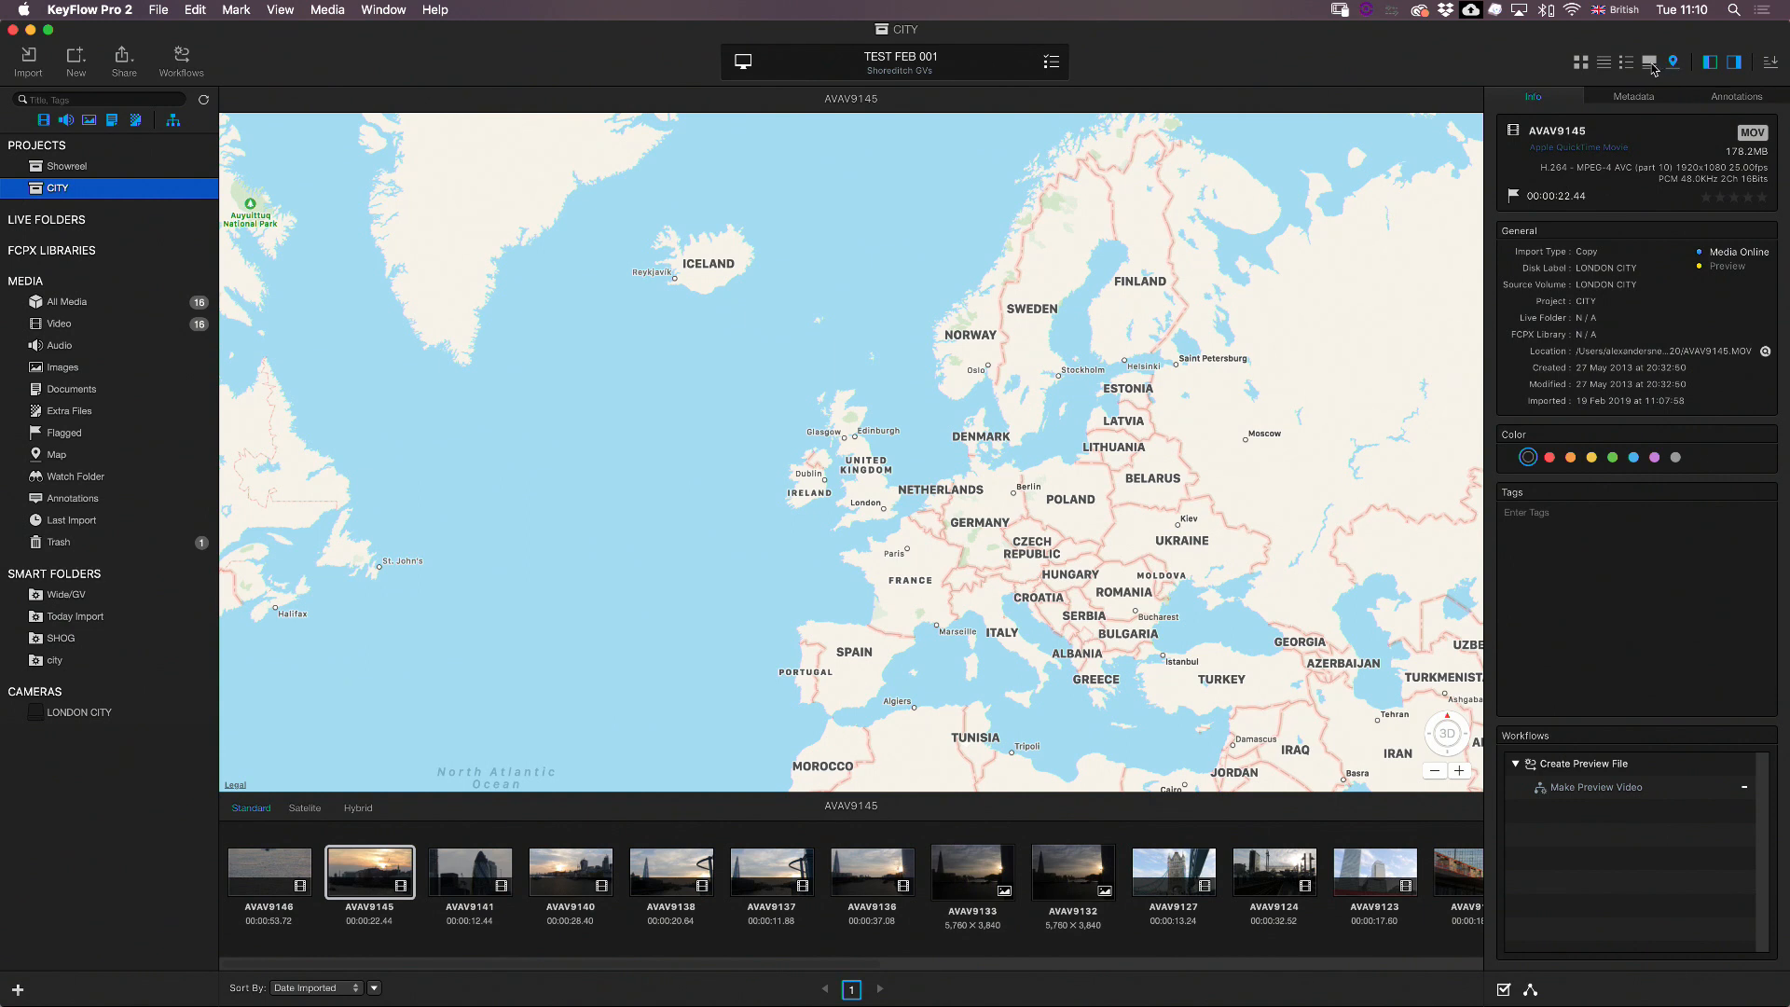
click(1583, 63)
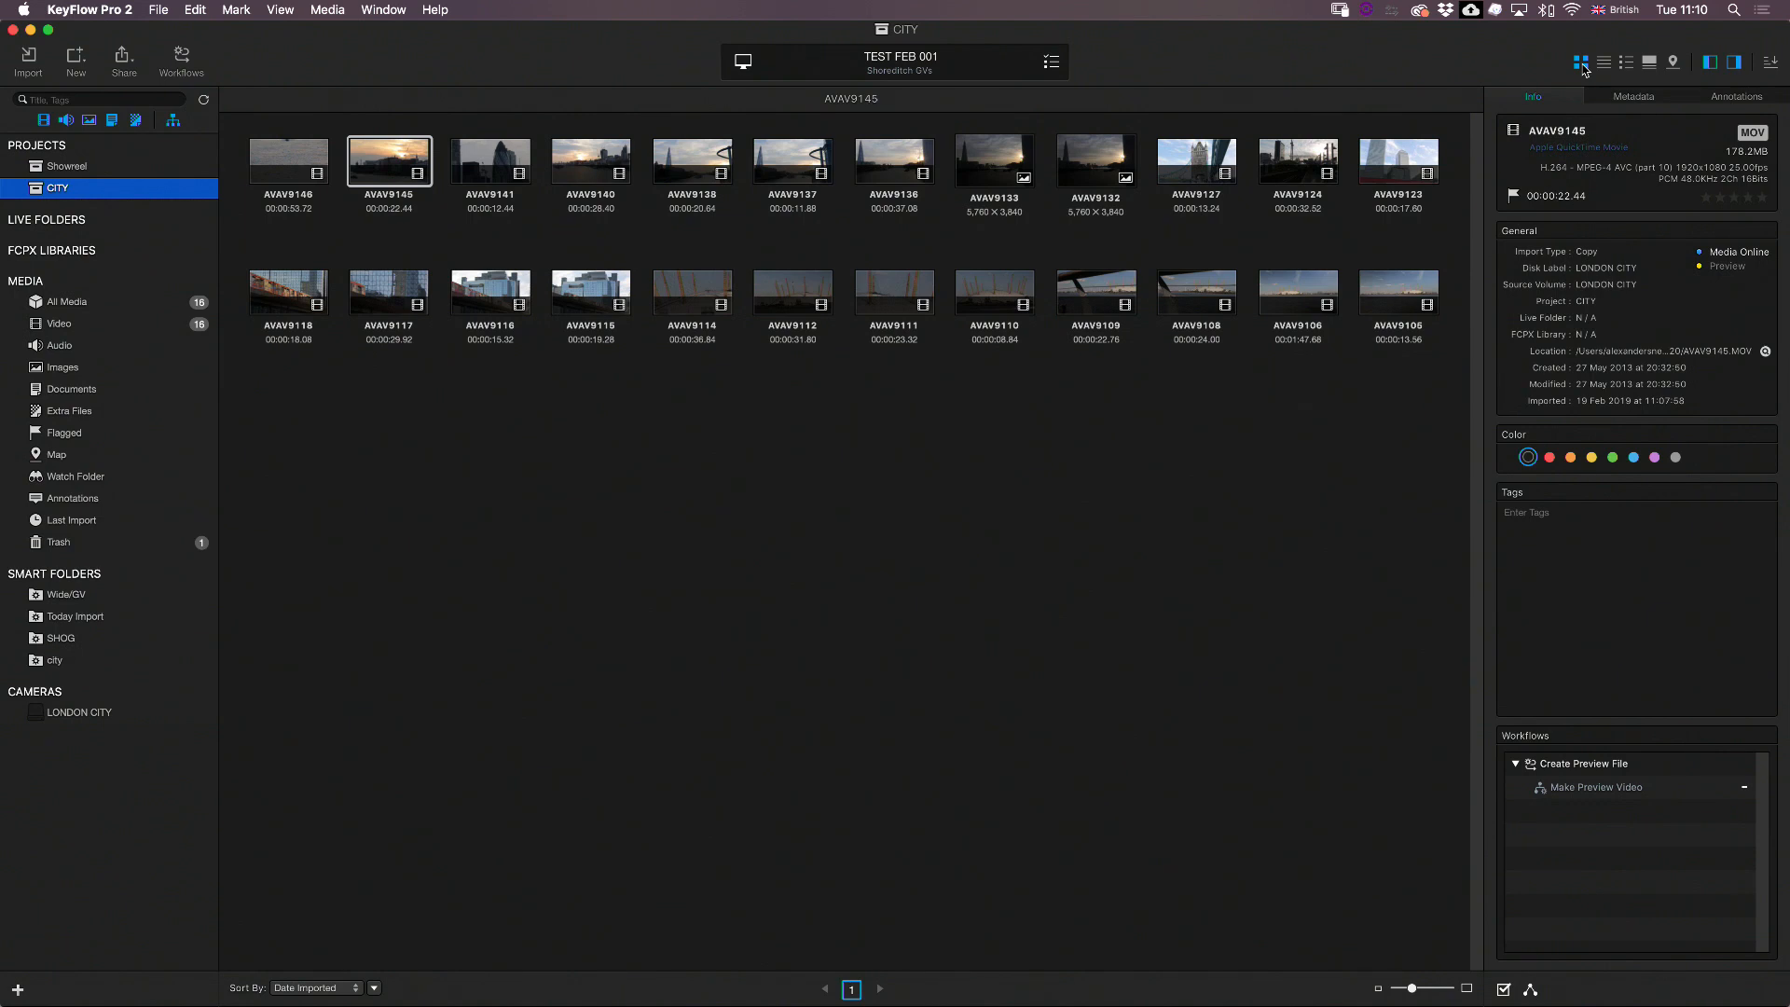
click(1606, 64)
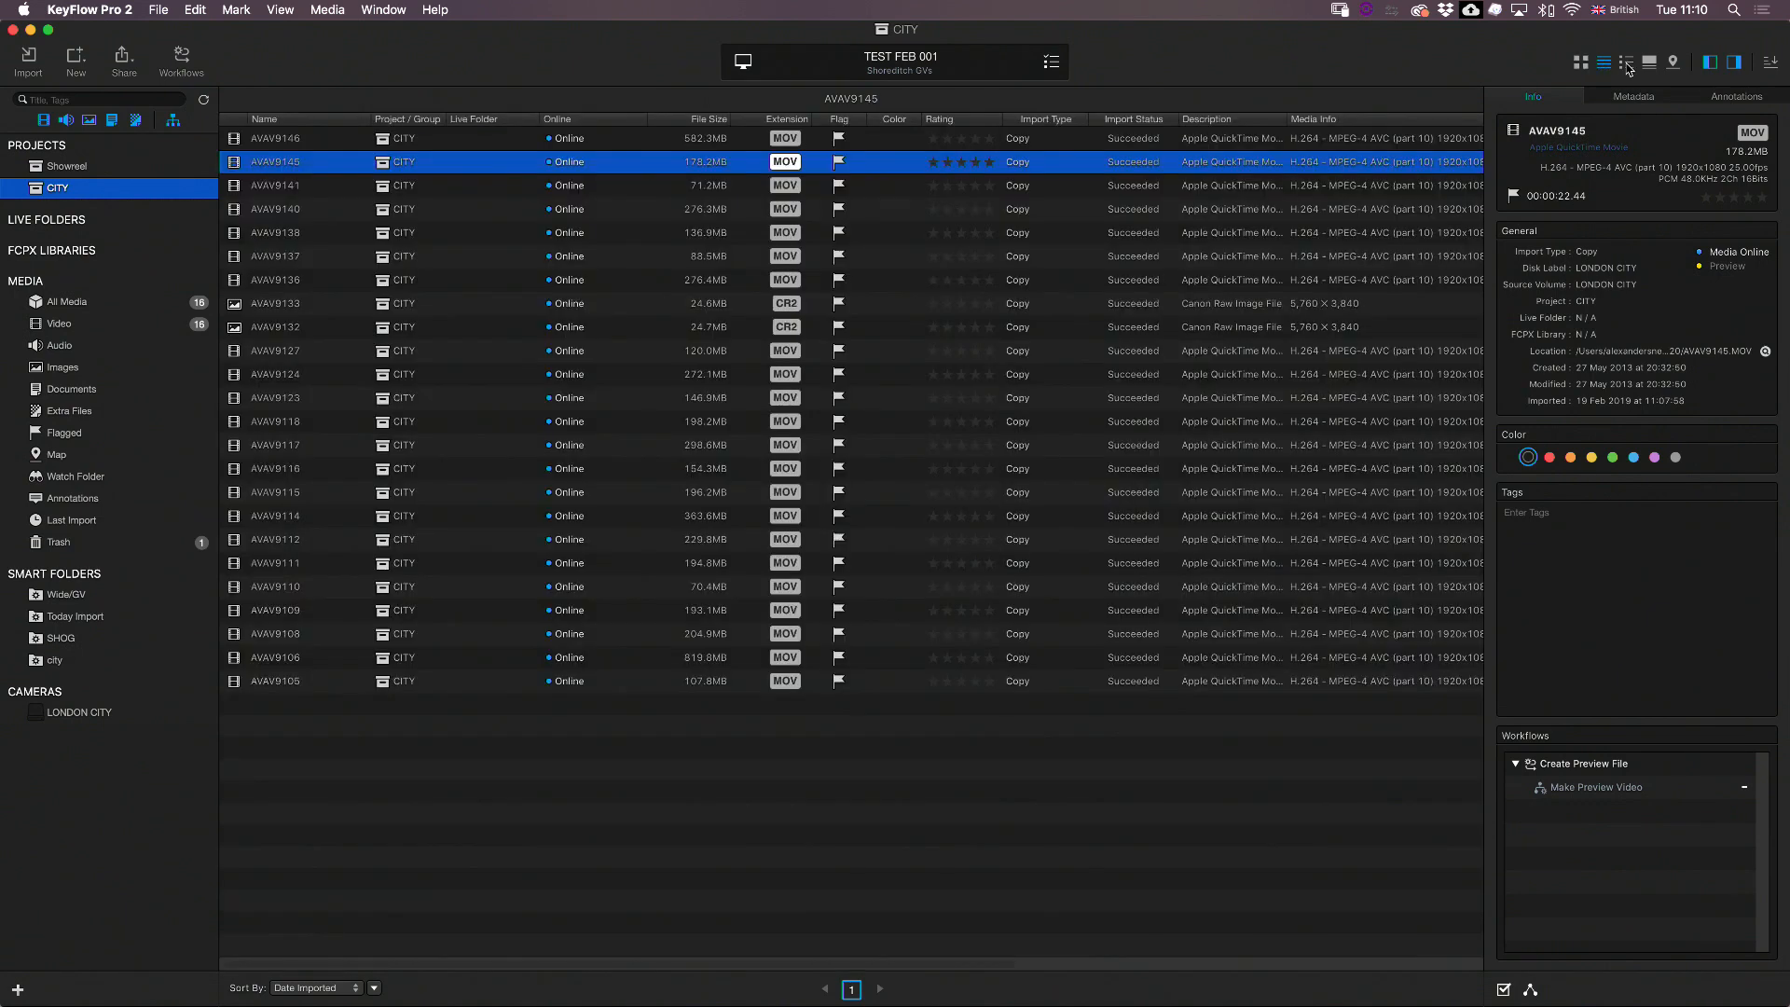
click(1627, 63)
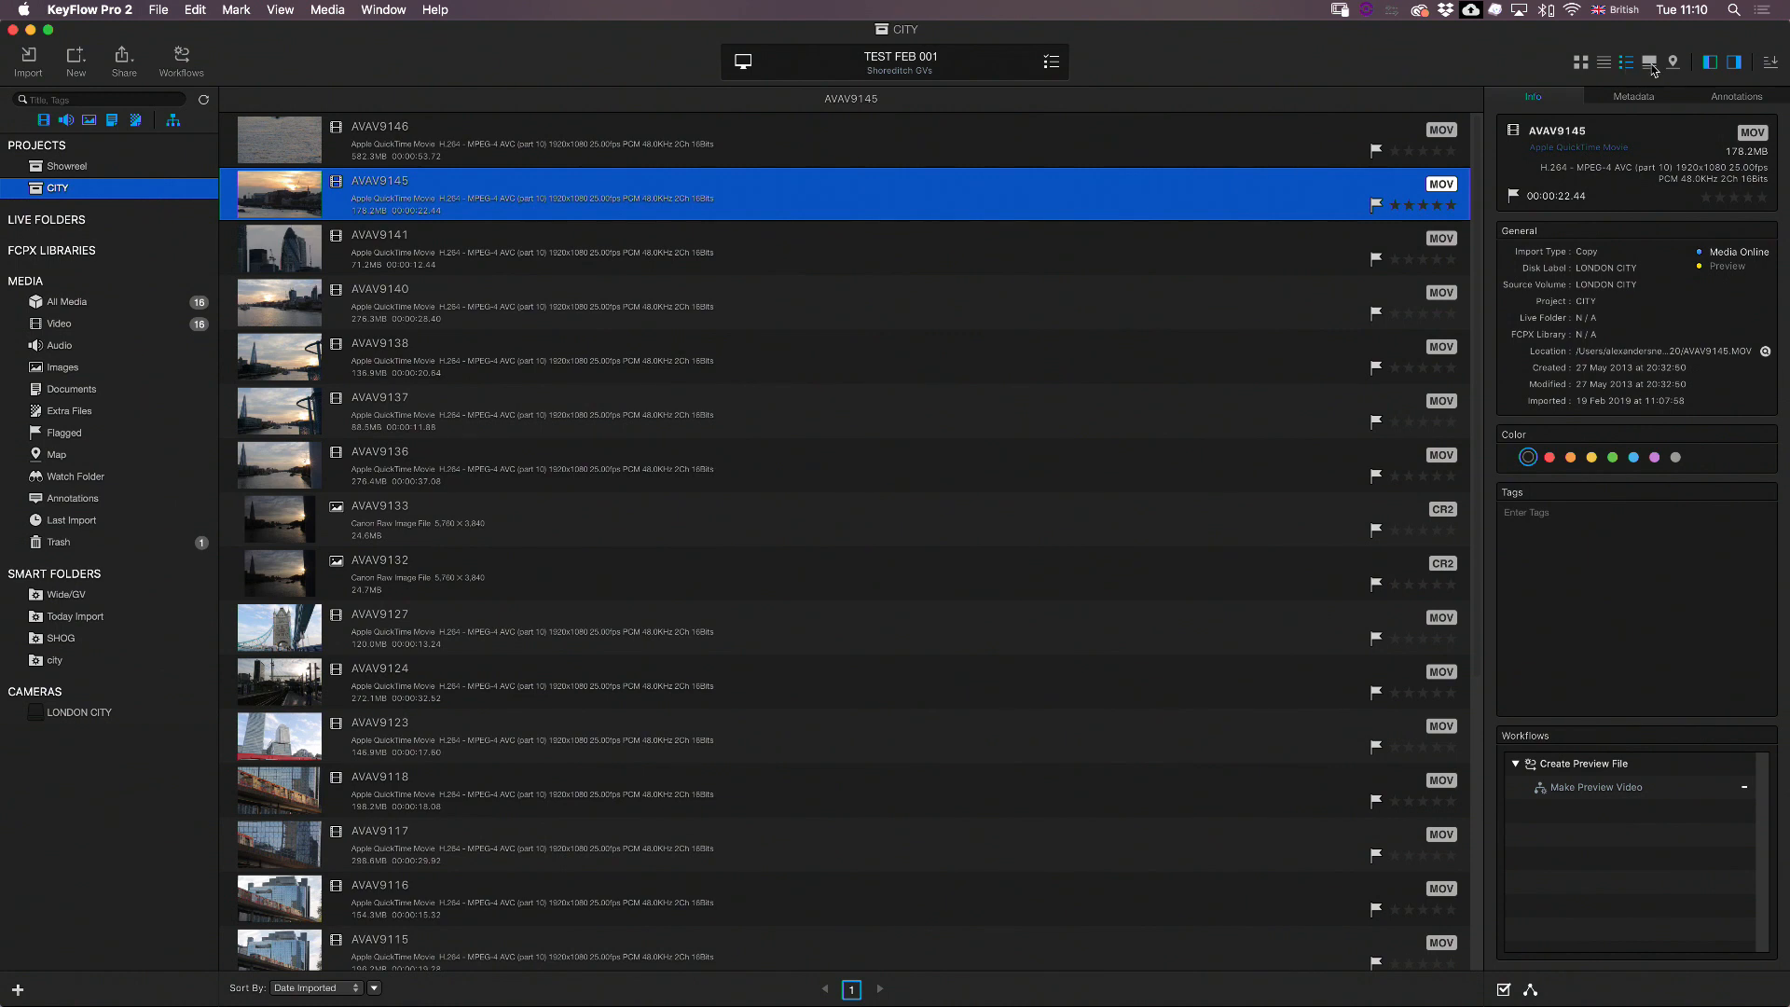
click(1650, 62)
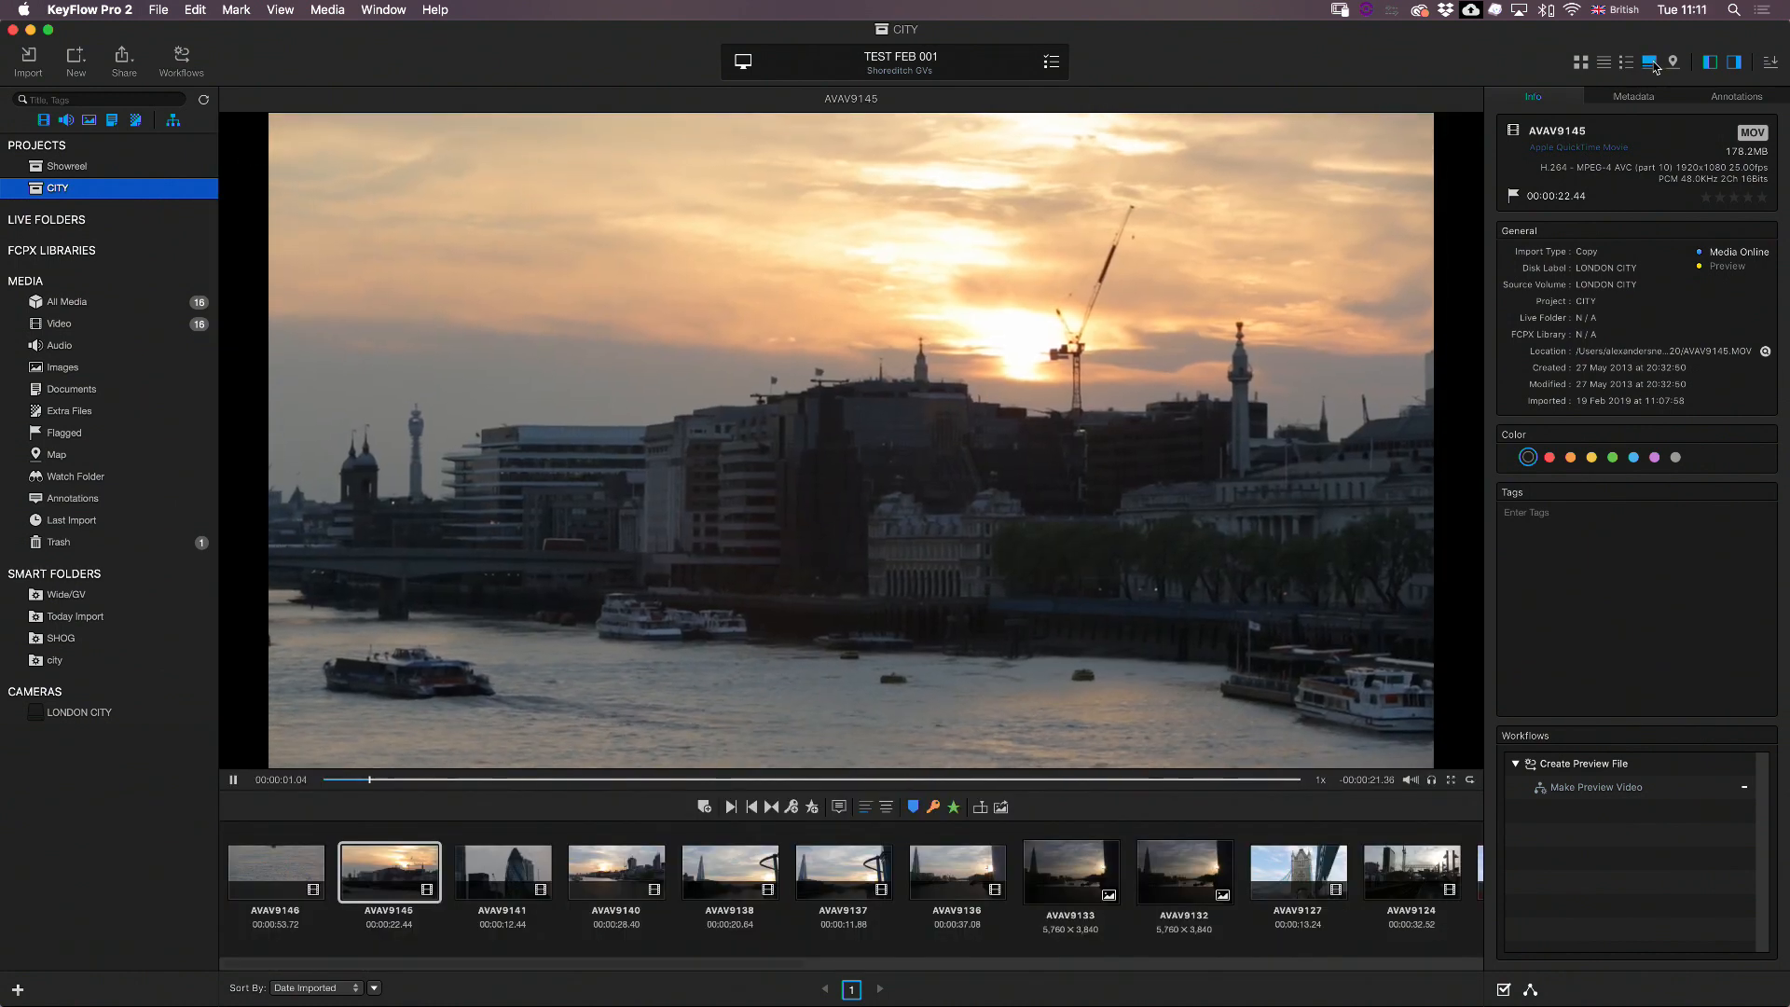